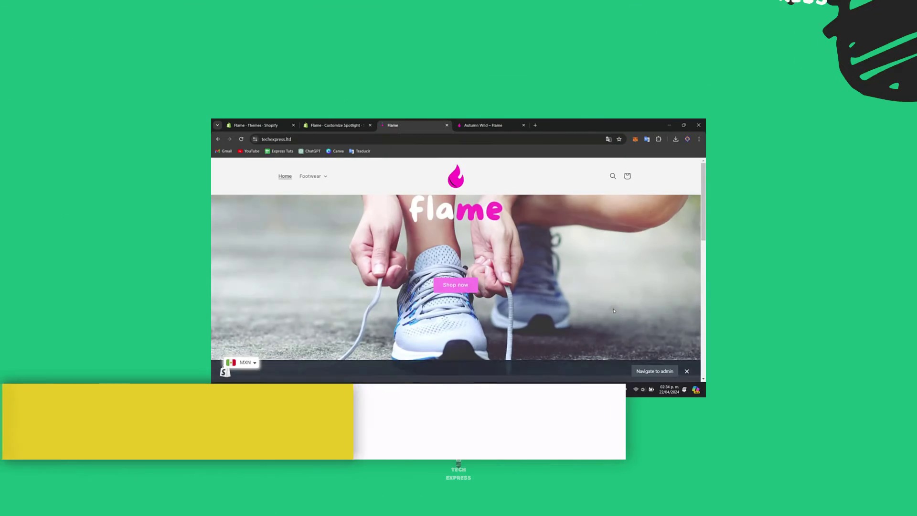
Scroll through the Flame storefront preview, then return to the admin Themes page showing Spotlight
scroll(613, 311, "down", 5)
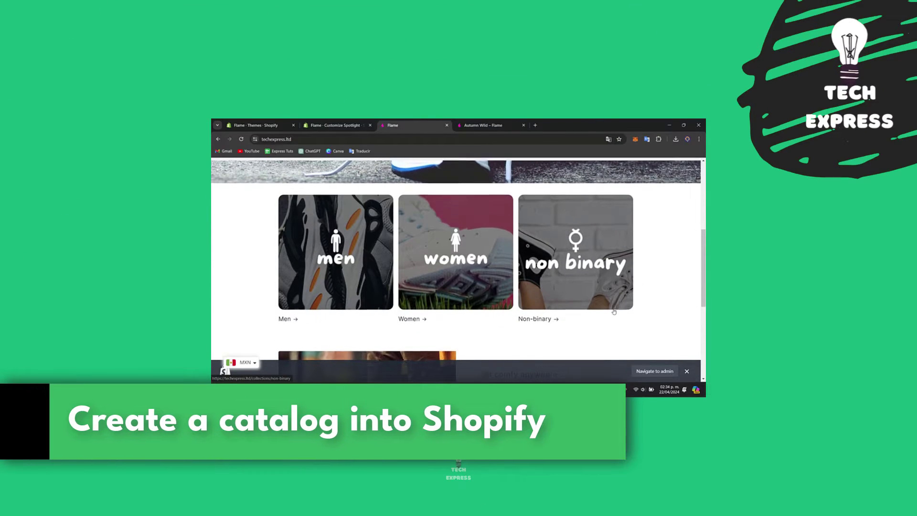
scroll(635, 329, "up", 5)
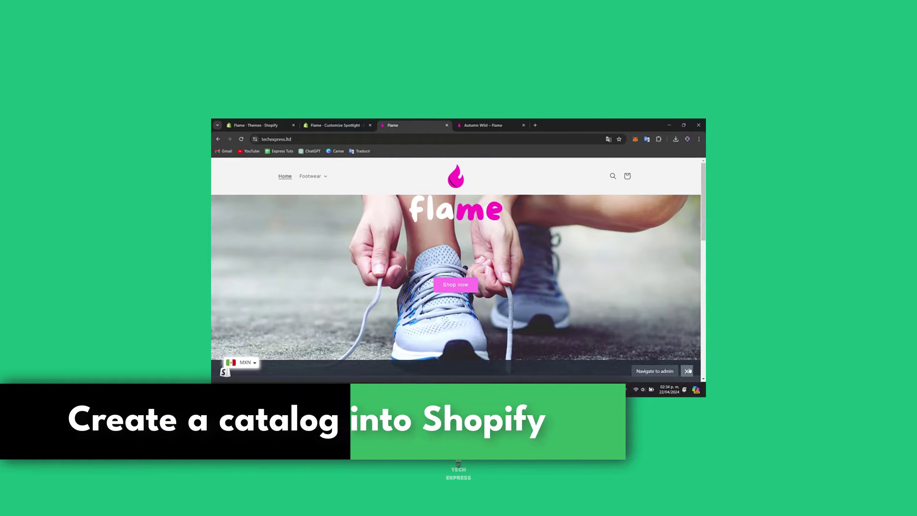
scroll(621, 330, "down", 5)
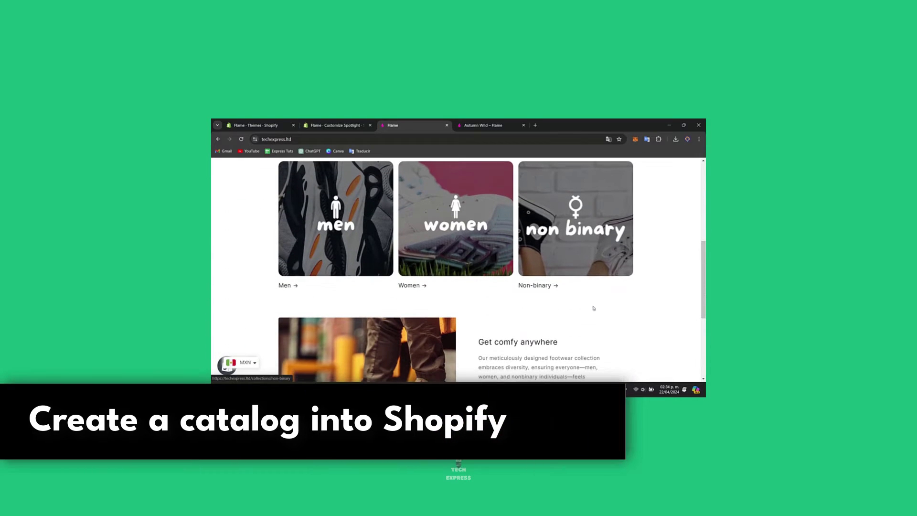
scroll(594, 308, "down", 5)
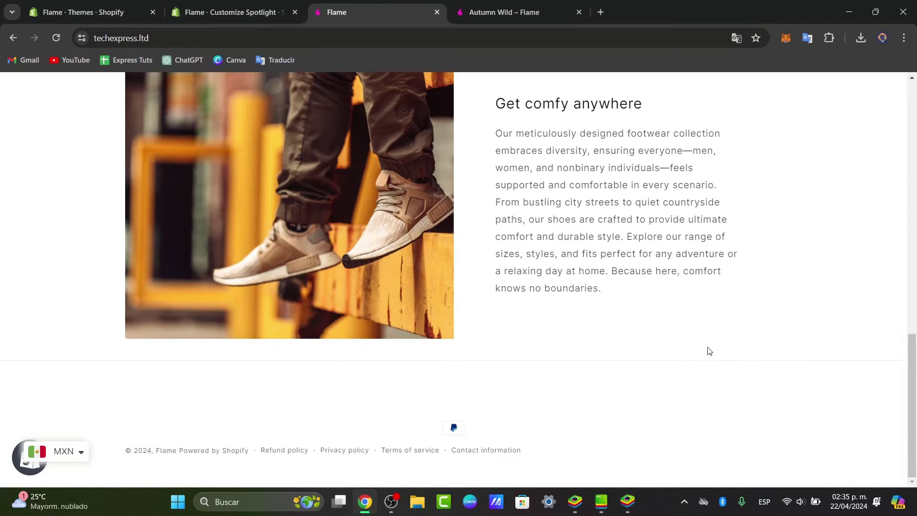
left_click(84, 12)
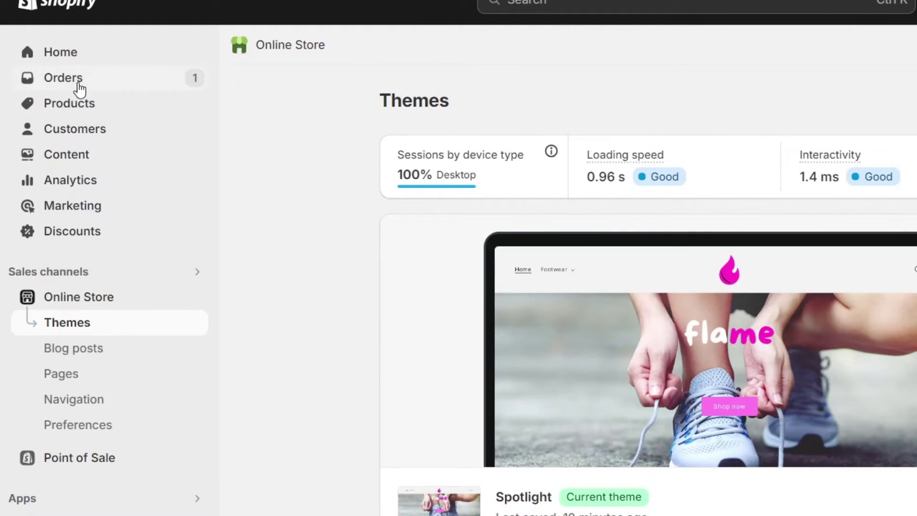
Scroll through the Products list, then go to Collections with Non-binary, Men and Women
left_click(64, 107)
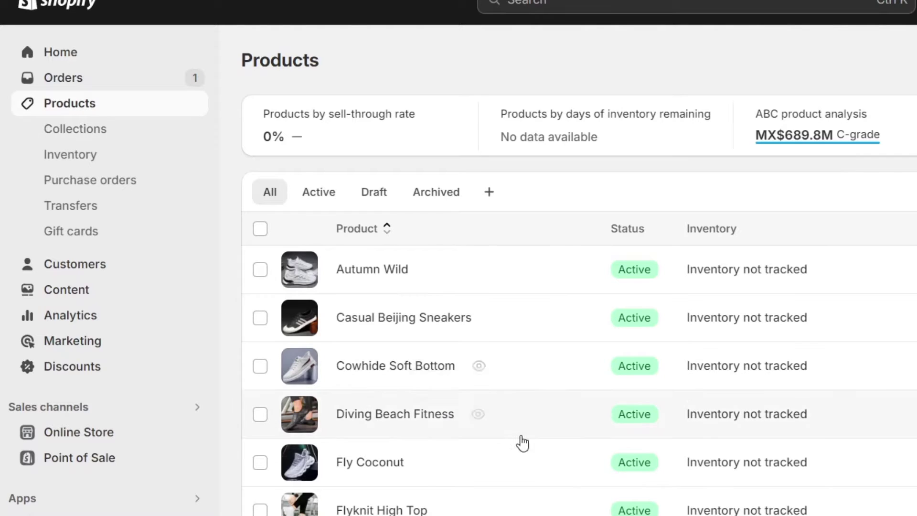
scroll(522, 440, "down", 8)
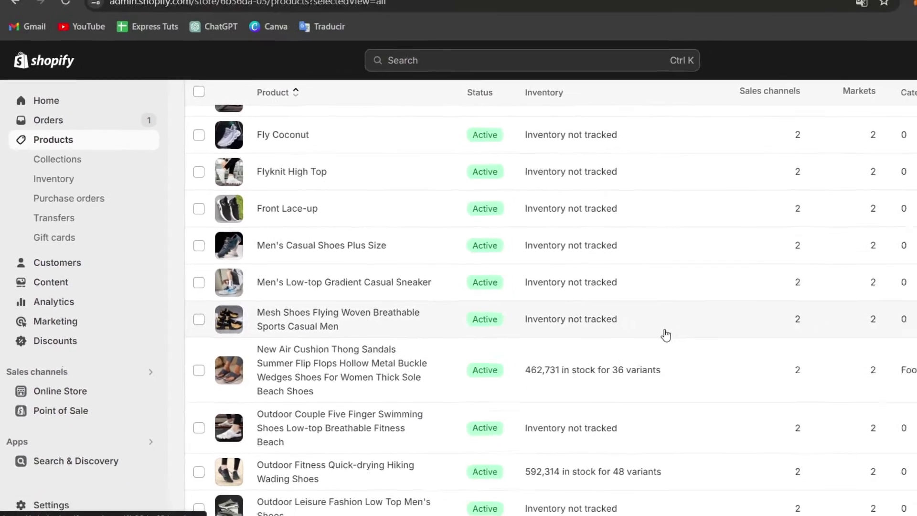
scroll(869, 359, "down", 4)
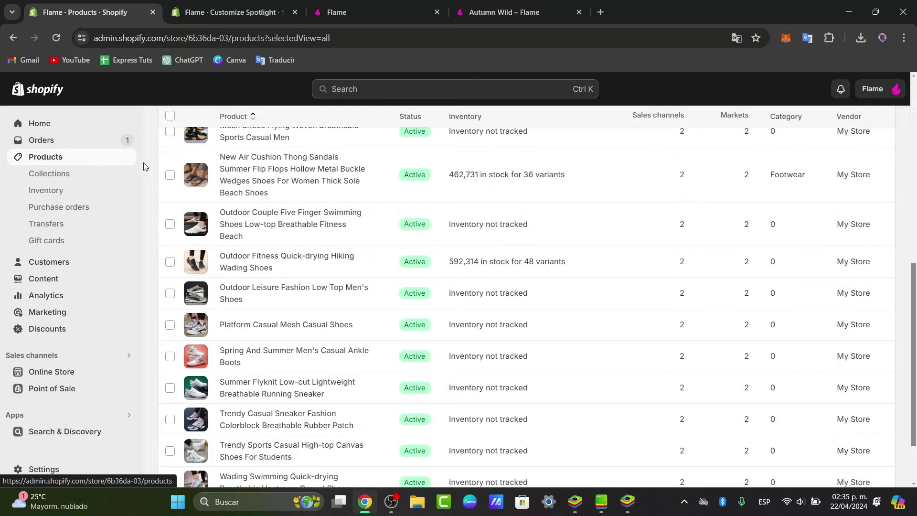
left_click(67, 178)
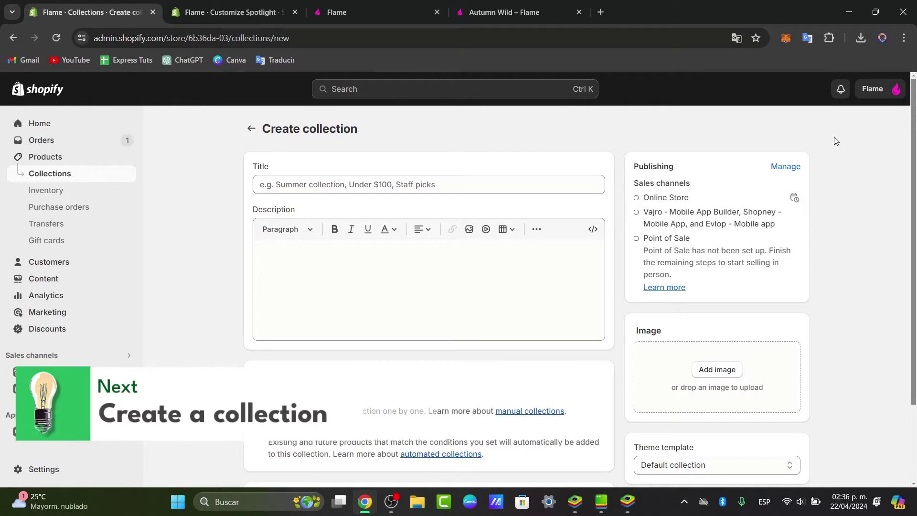
Make the new collection Automated with the condition Product tag is equal to 'men'
scroll(861, 246, "down", 2)
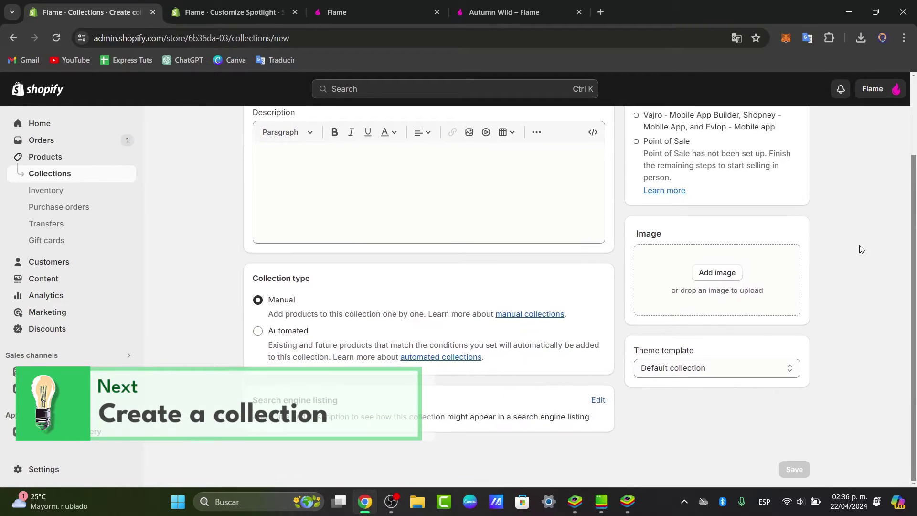
left_click(280, 335)
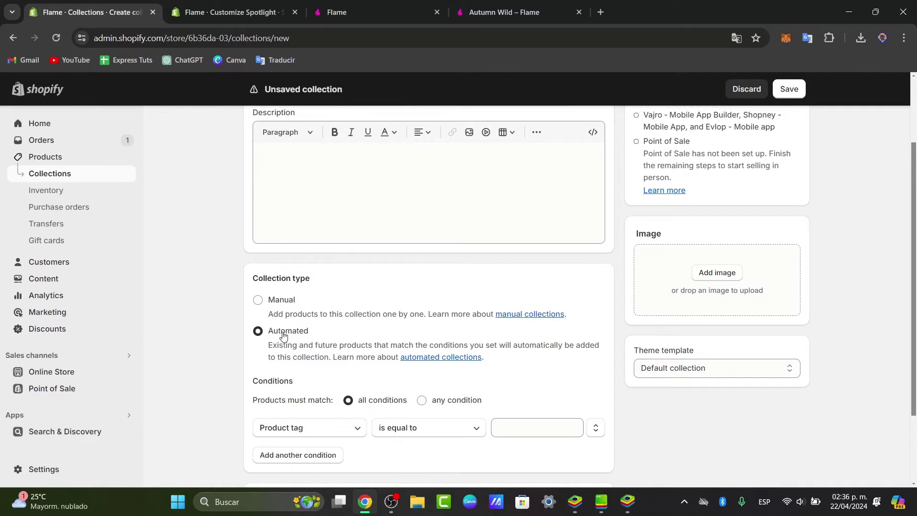
scroll(432, 356, "down", 1)
left_click(325, 366)
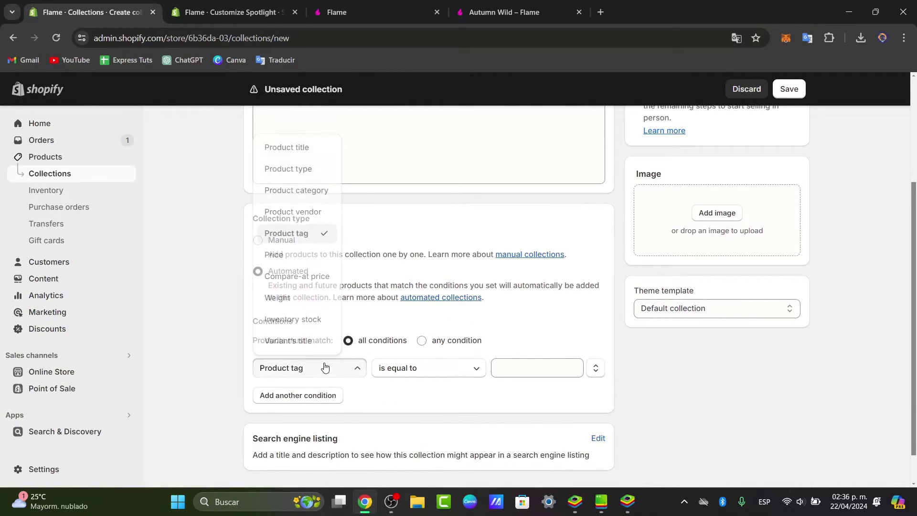
left_click(441, 372)
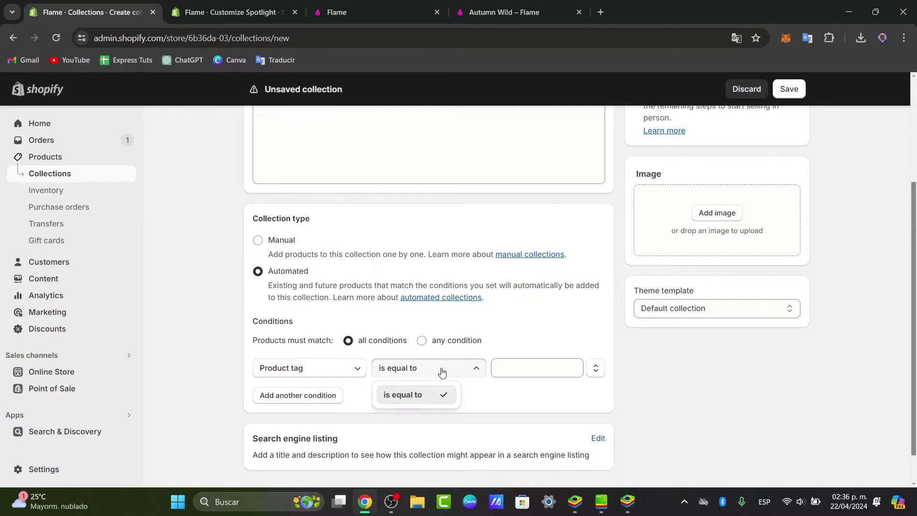
left_click(574, 368)
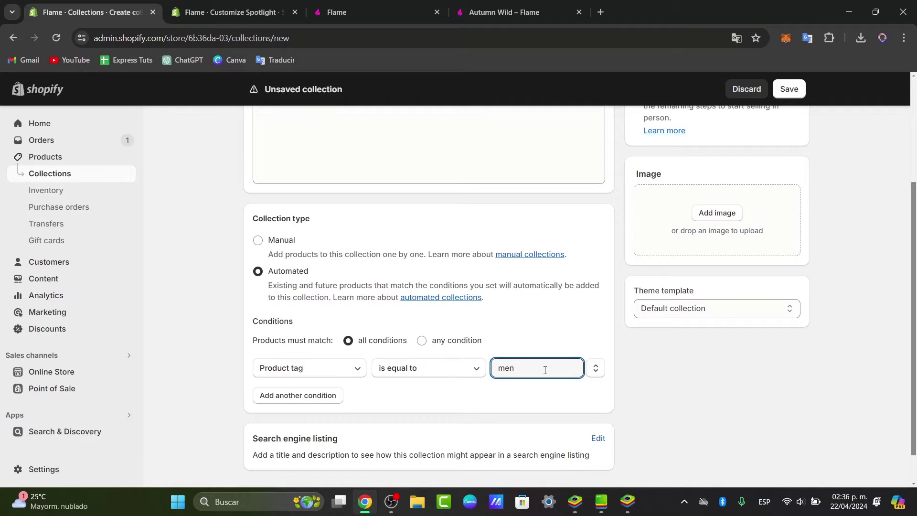
left_click(565, 386)
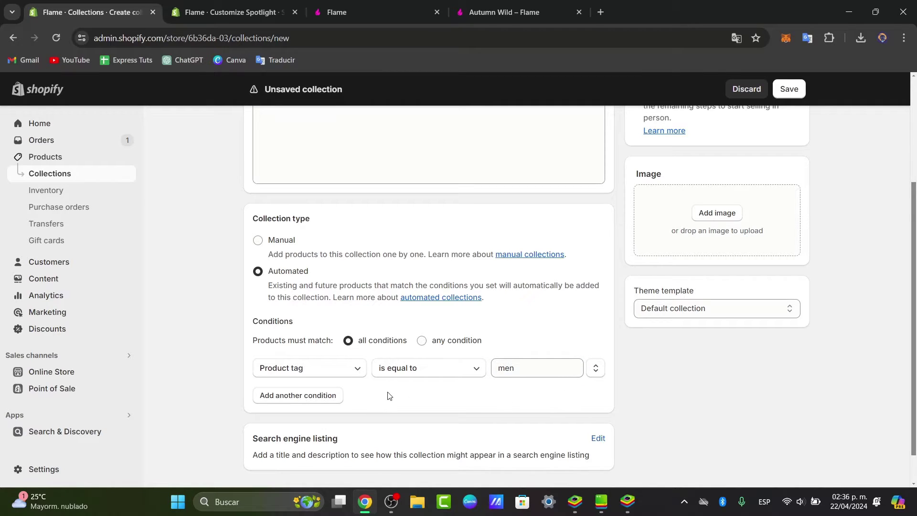
scroll(526, 382, "up", 3)
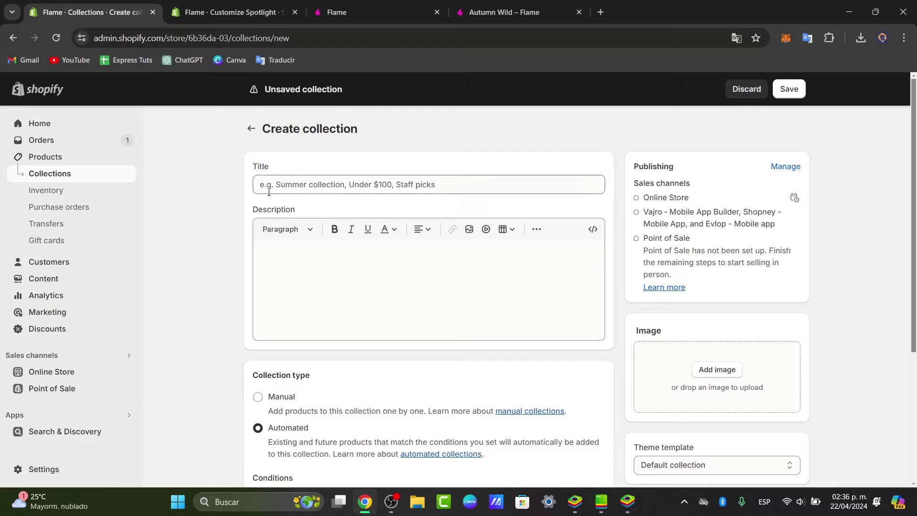
Abandon the unsaved collection and scroll through the existing Men collection's products
left_click(250, 128)
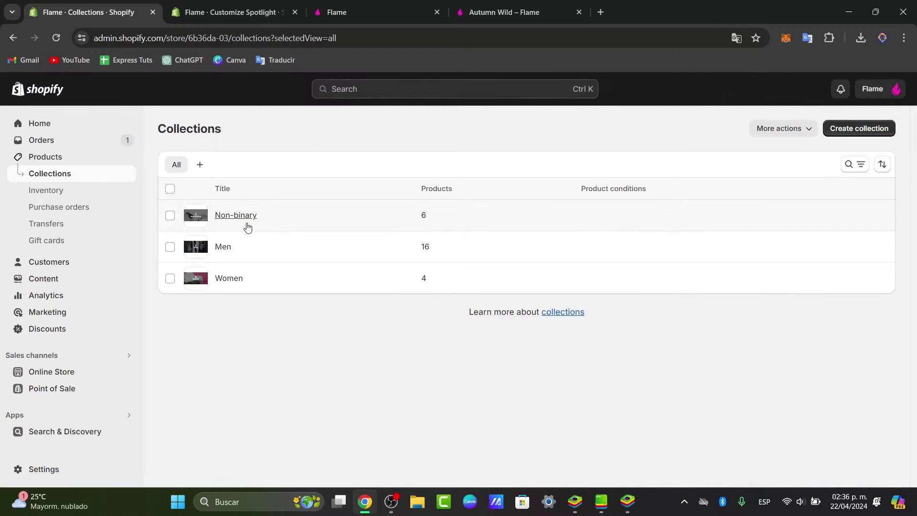
left_click(231, 249)
scroll(426, 274, "down", 3)
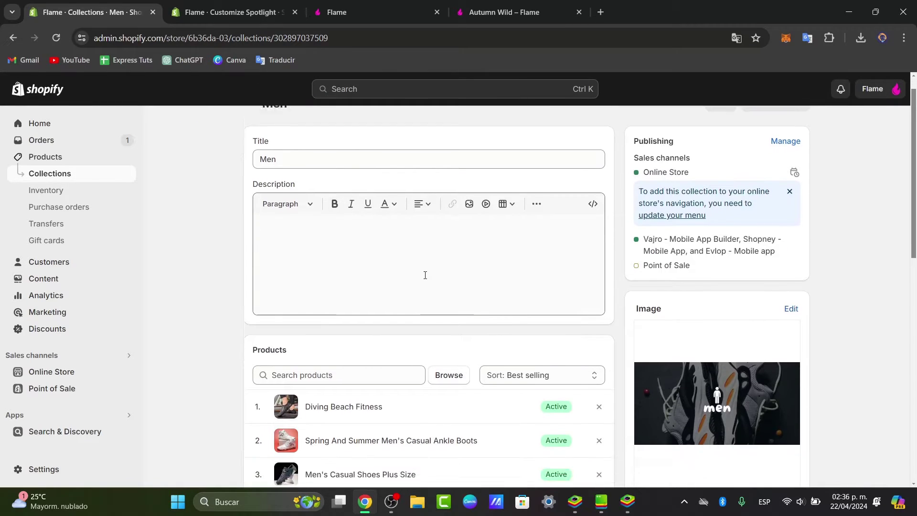
scroll(478, 287, "down", 9)
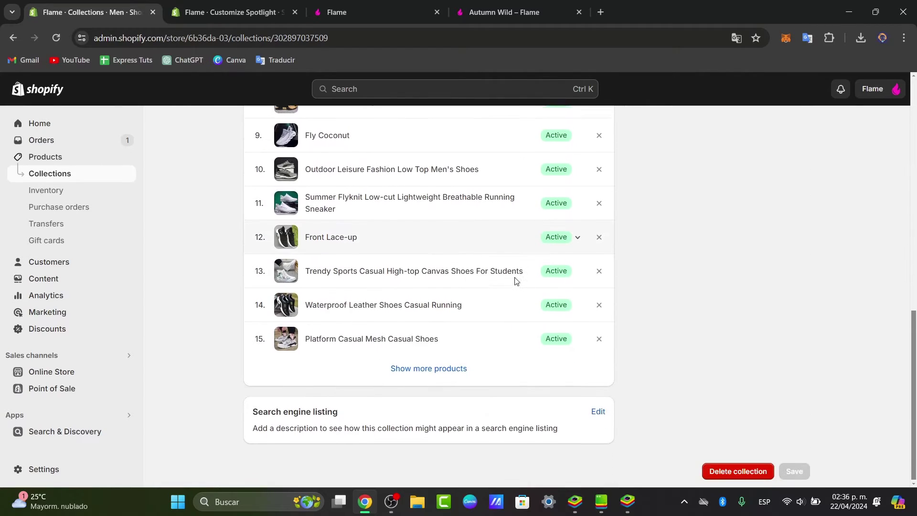
scroll(483, 372, "up", 10)
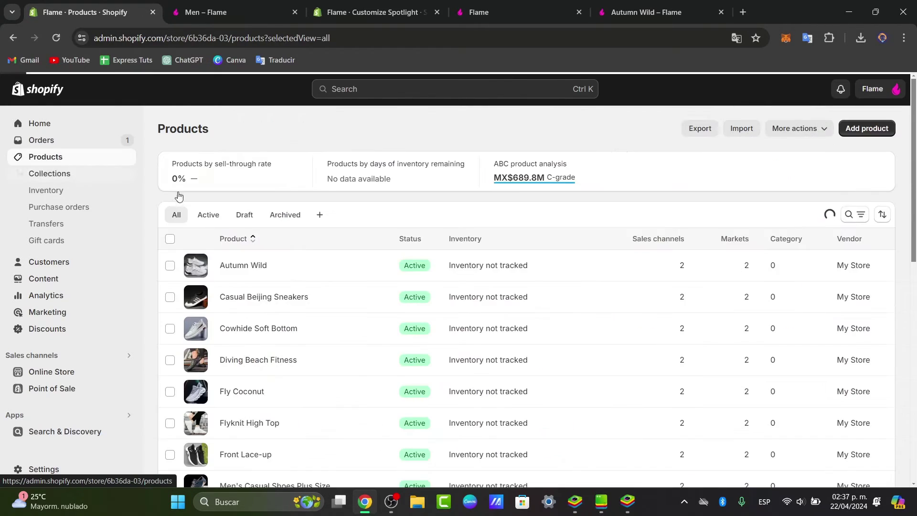
Tag Autumn Wild with 'men', then leave for Collections without saving the change
left_click(261, 265)
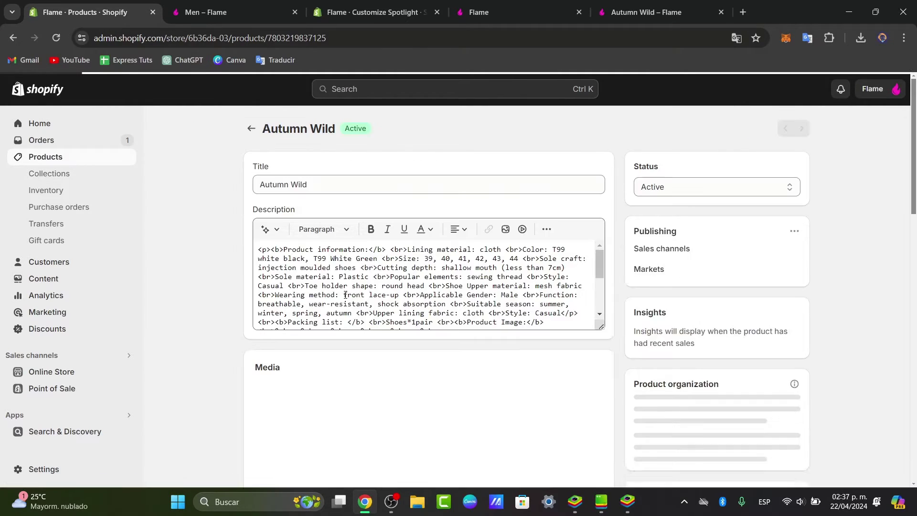
scroll(668, 301, "down", 7)
left_click(716, 308)
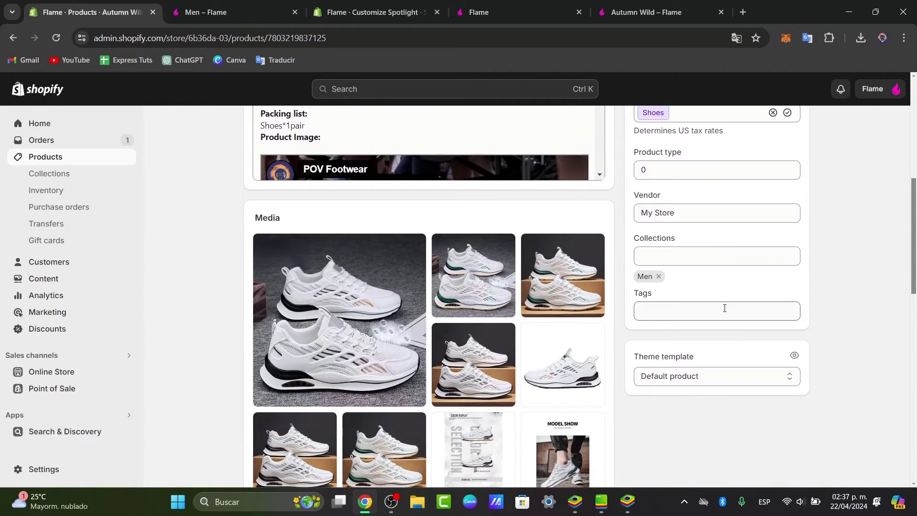
type("men")
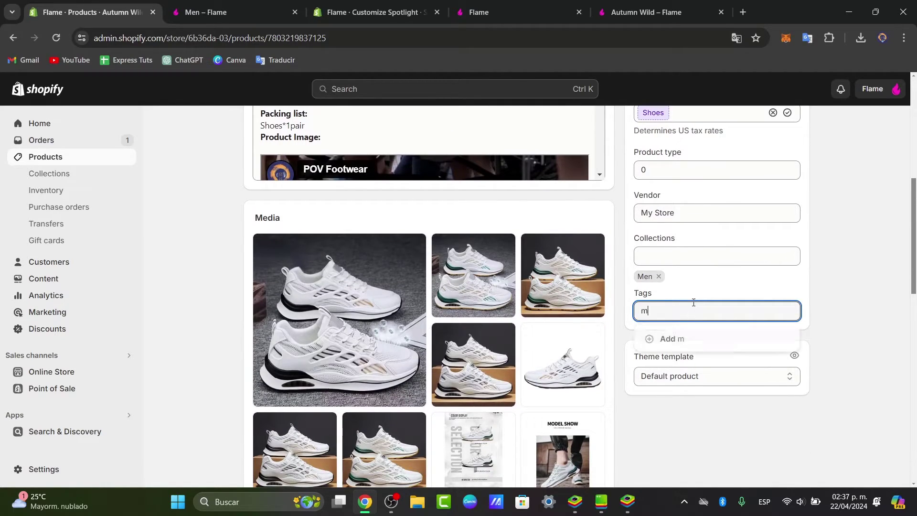
left_click(713, 340)
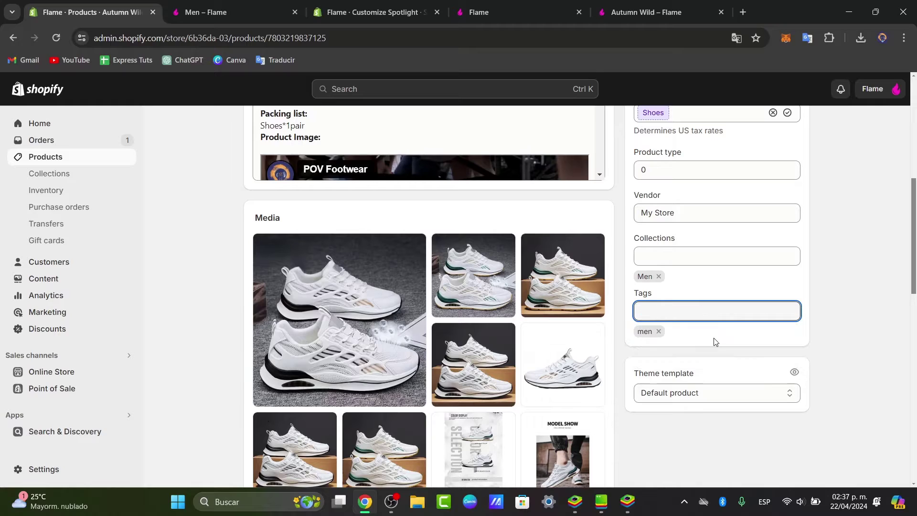
left_click_drag(640, 335, 654, 332)
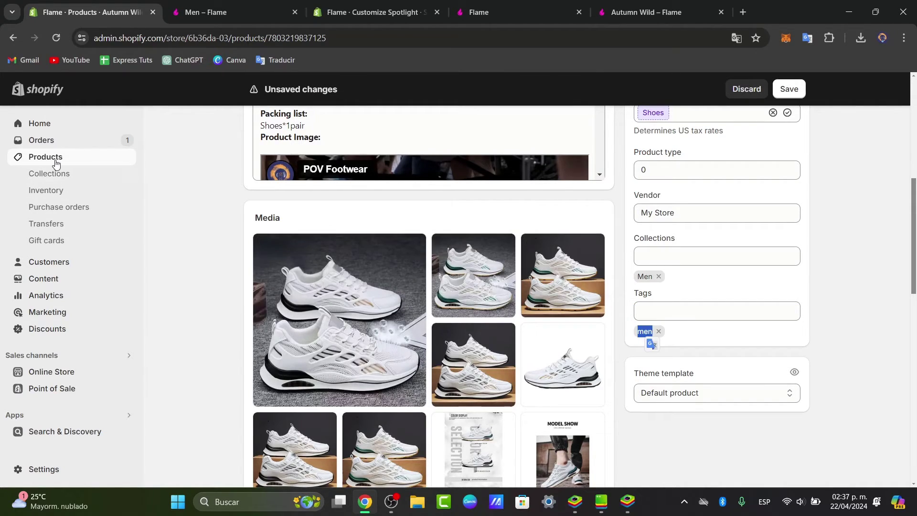
left_click(62, 173)
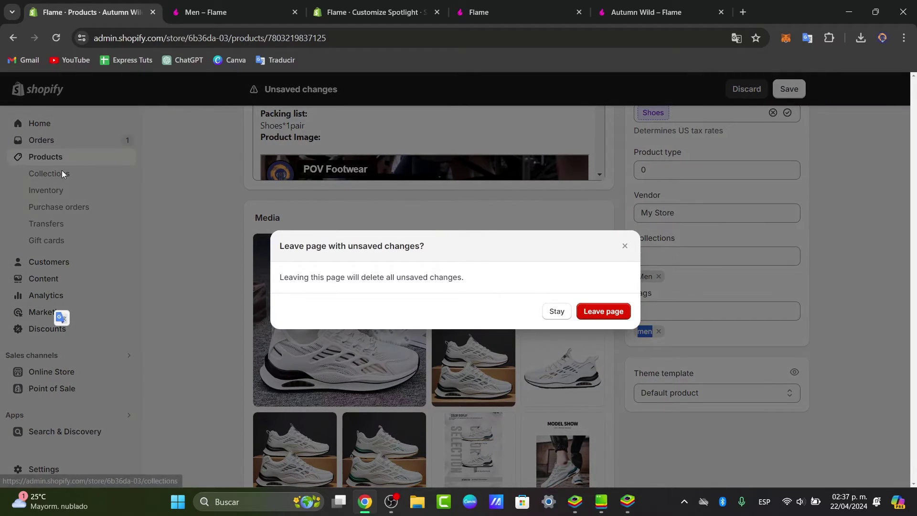
left_click(607, 312)
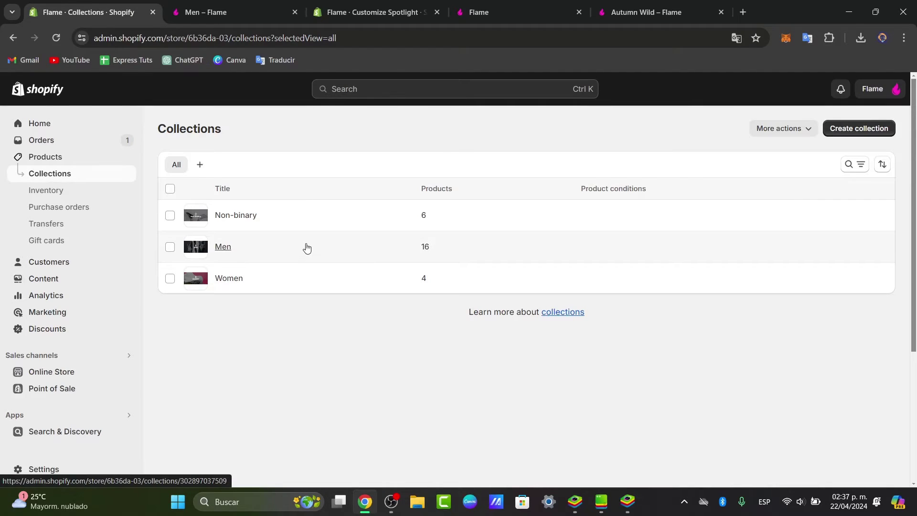
Add the Trendy Casual Sneaker Colorblock Breathable Rubber Patch to Women, then return to Collections
left_click(229, 279)
scroll(495, 250, "down", 3)
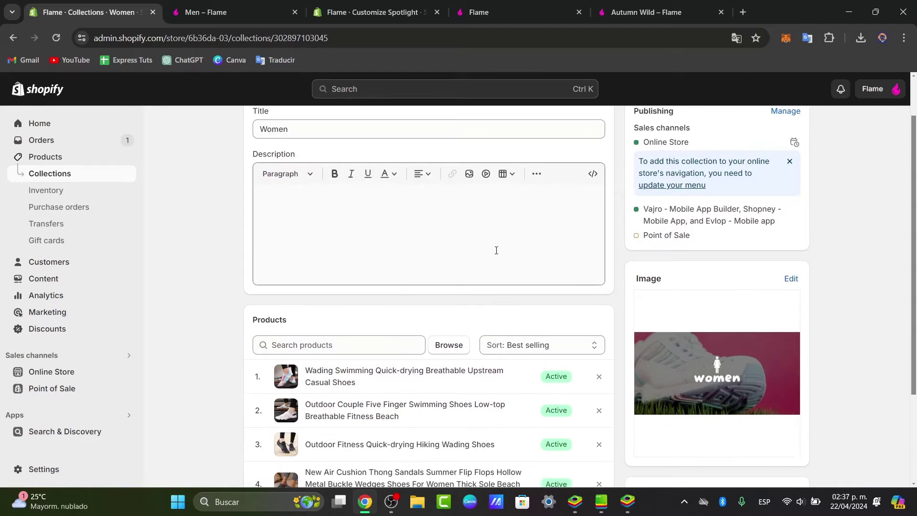
left_click(446, 281)
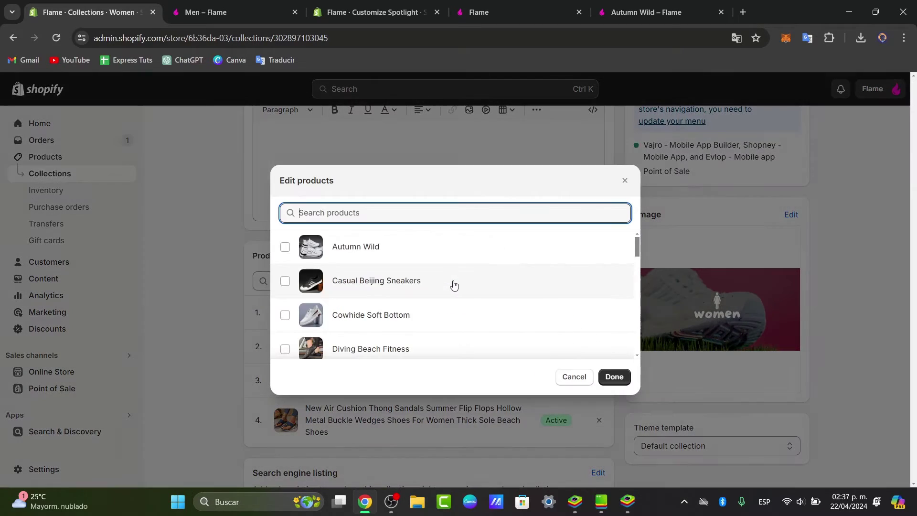
scroll(397, 287, "down", 1)
scroll(397, 287, "down", 10)
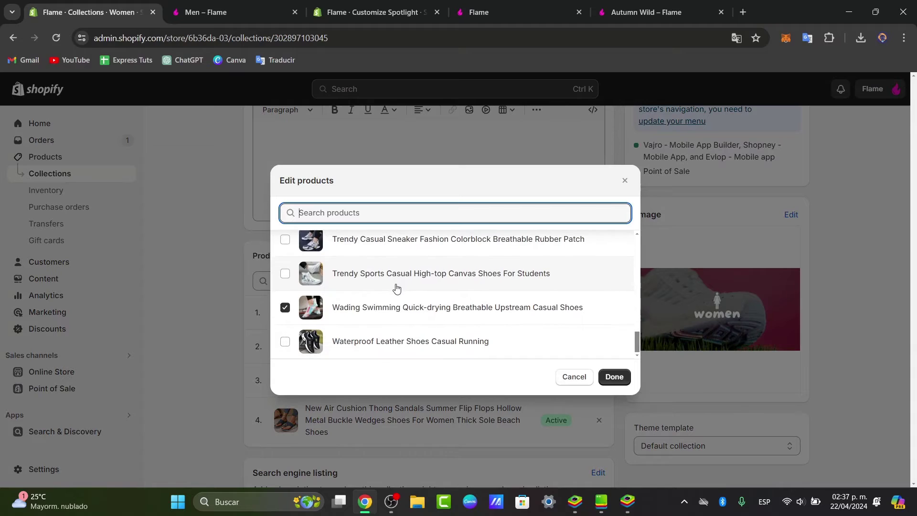
scroll(397, 287, "up", 1)
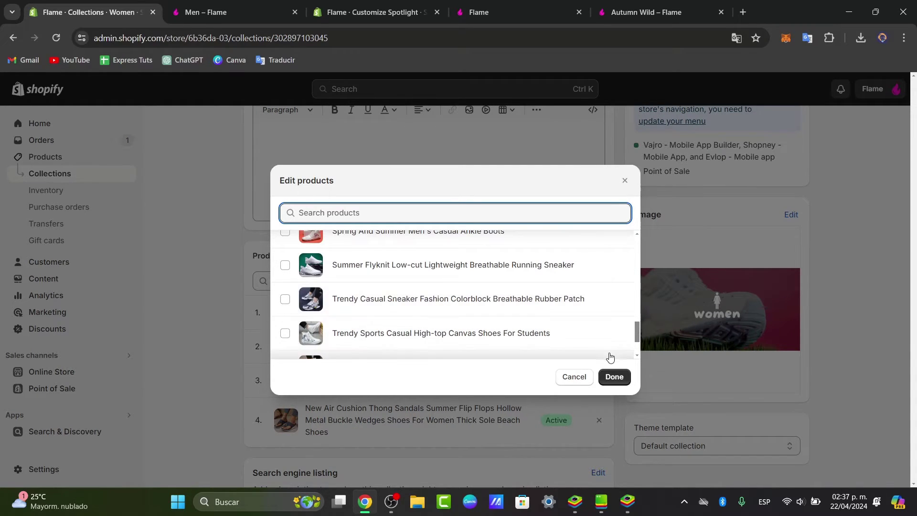
left_click(293, 302)
scroll(329, 304, "up", 1)
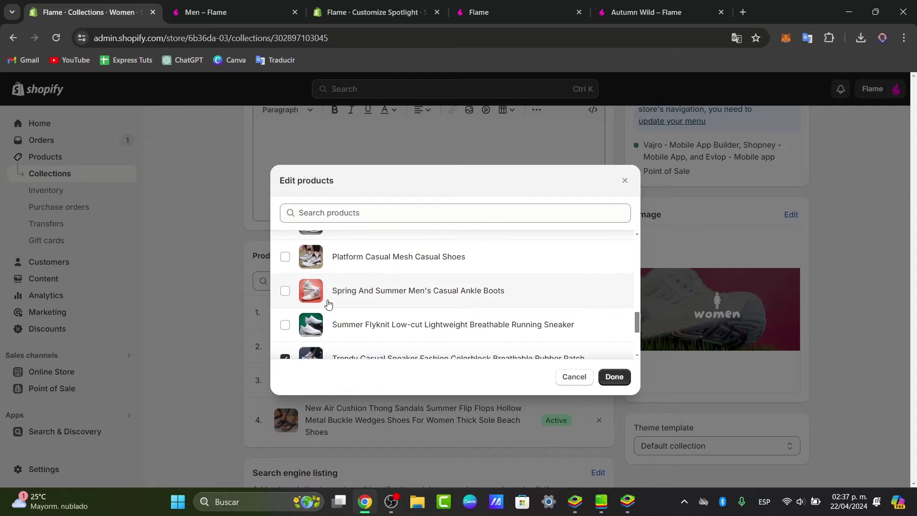
left_click(613, 378)
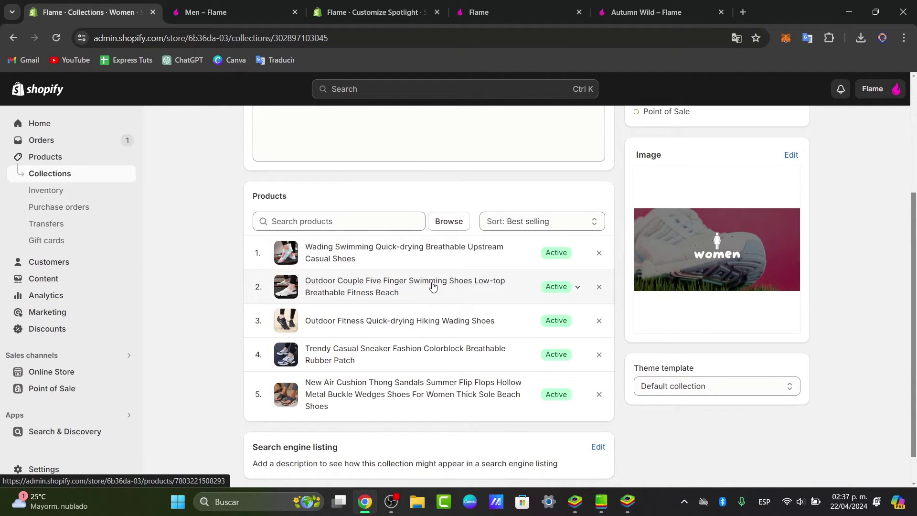
scroll(433, 286, "up", 4)
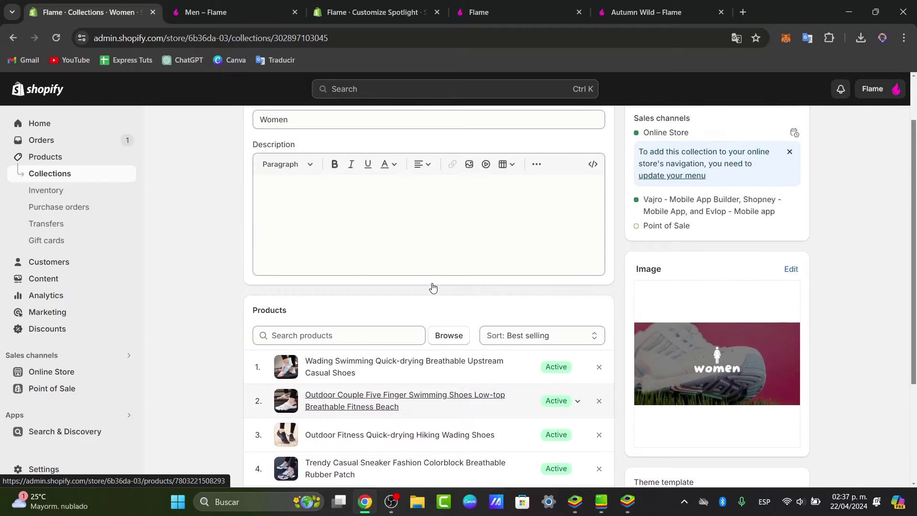
left_click(76, 173)
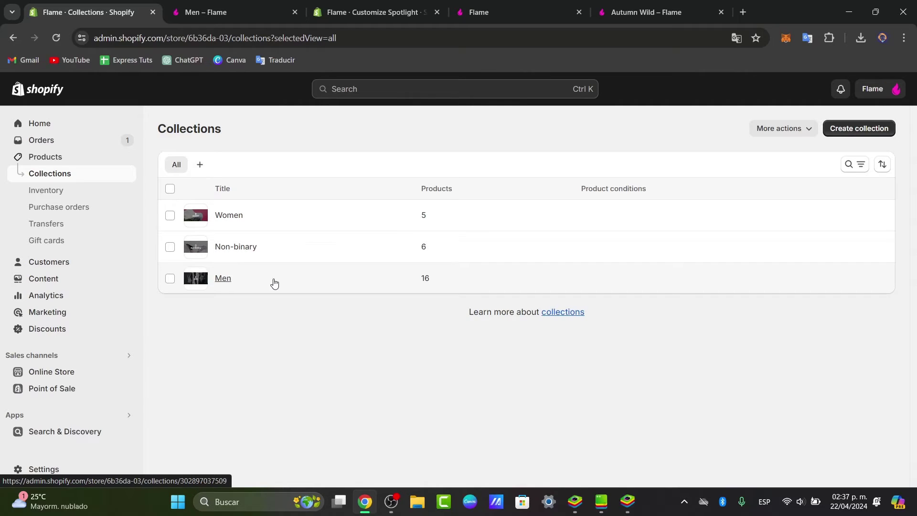
Scroll through the Women collection's five products, then view the storefront's Men collection page
left_click(264, 219)
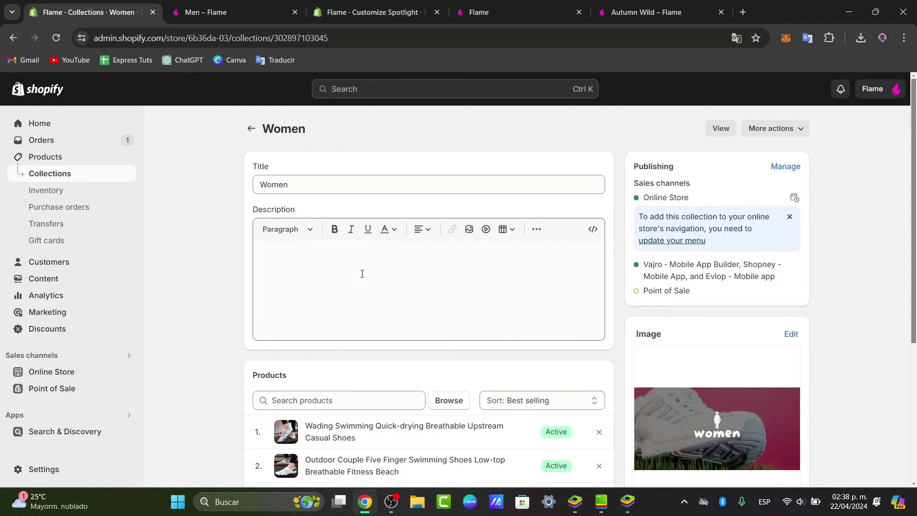
scroll(500, 325, "down", 5)
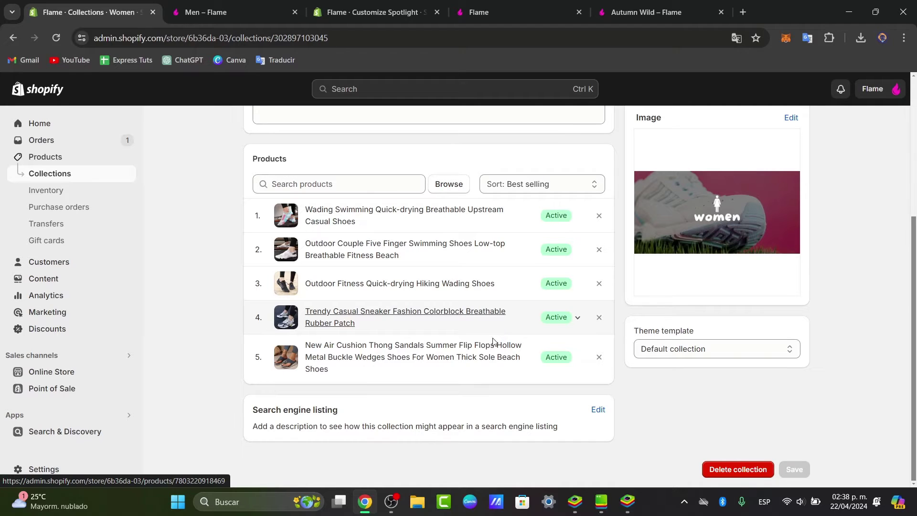
scroll(492, 330, "up", 5)
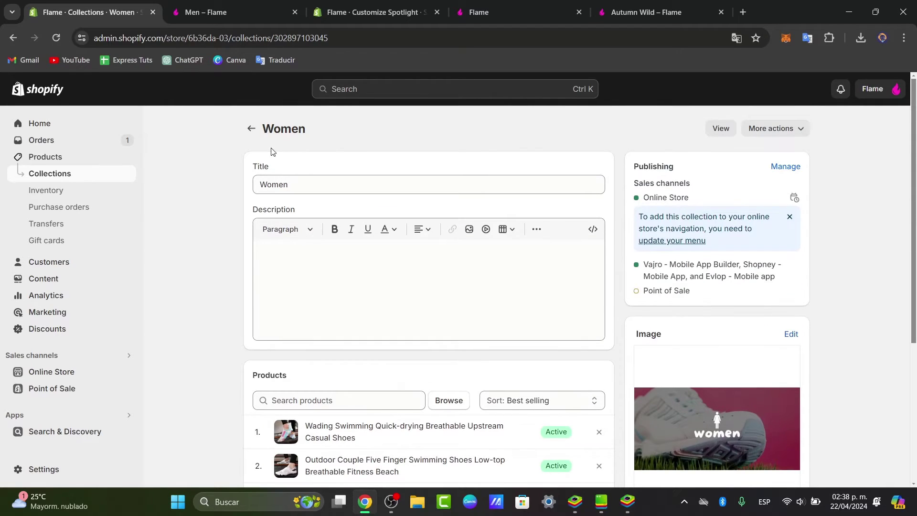
left_click(251, 129)
left_click(265, 5)
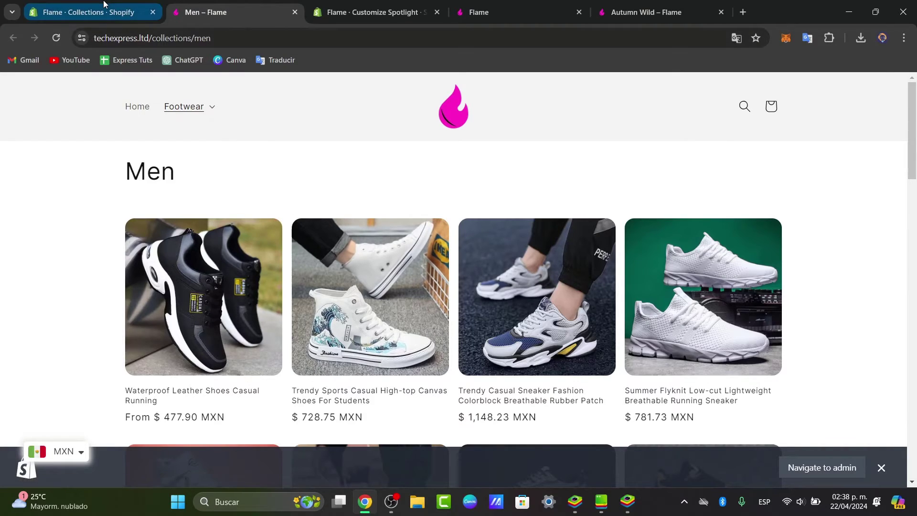
Return to the admin Collections list showing Women 5, Non-binary 6 and Men 16
left_click(91, 12)
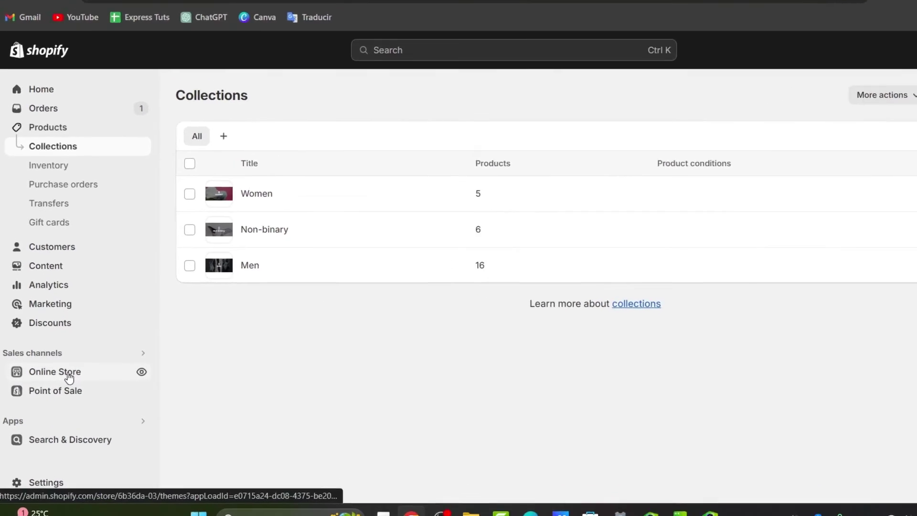
Create a new navigation menu titled 'Sidebar menu'
left_click(63, 373)
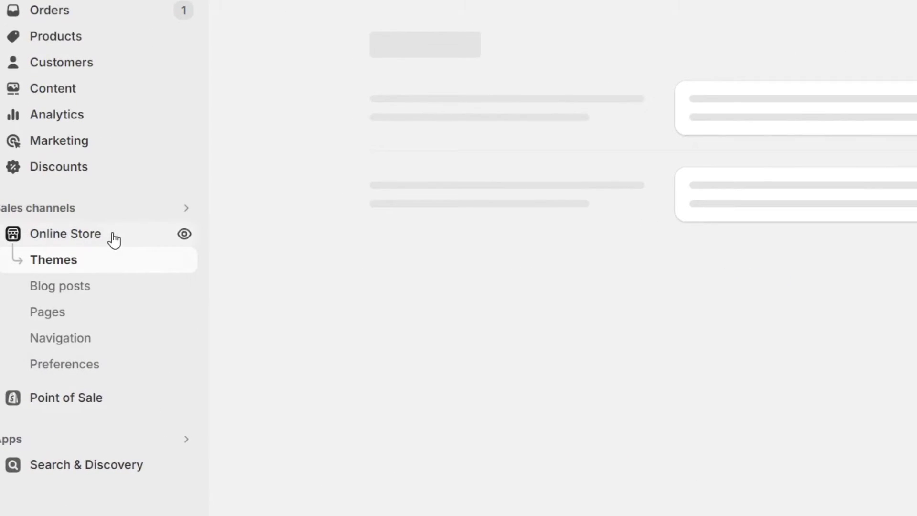
left_click(99, 339)
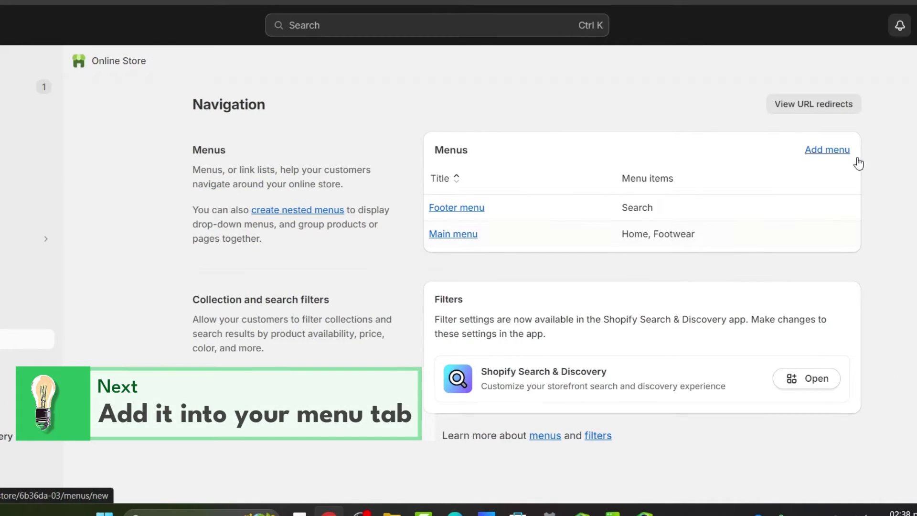
left_click(837, 152)
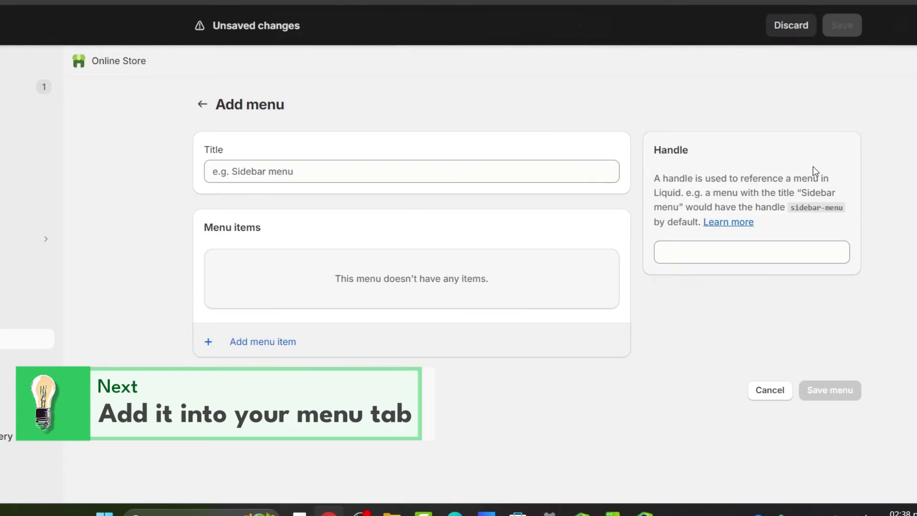
left_click(426, 175)
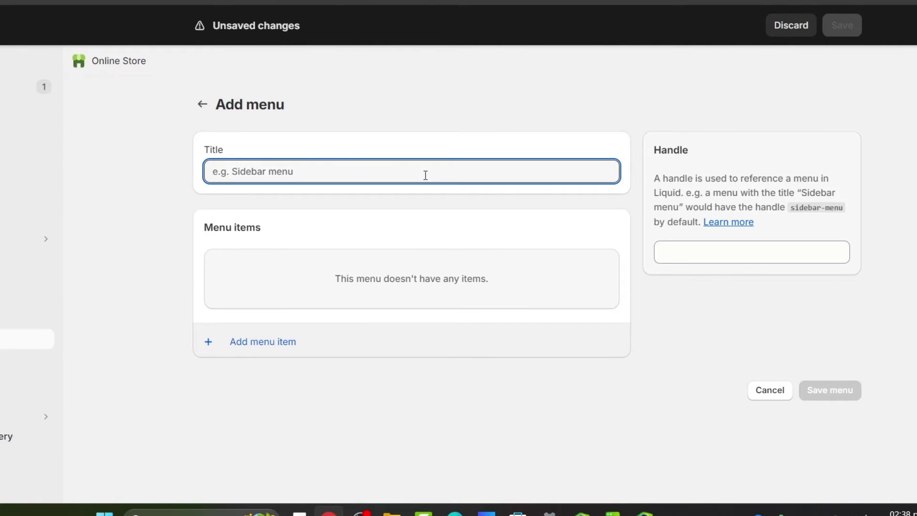
type("Sidebar menu")
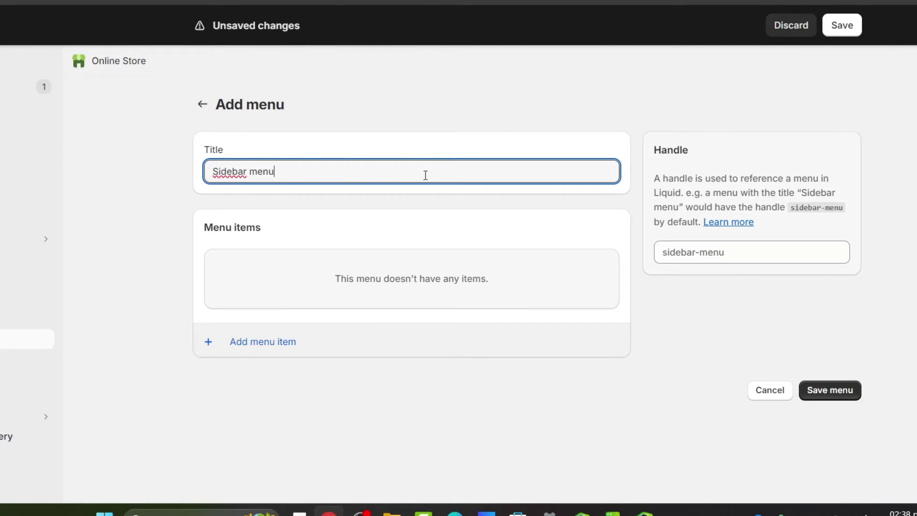
Add a Footwear menu item linked to Products > All products
left_click(457, 344)
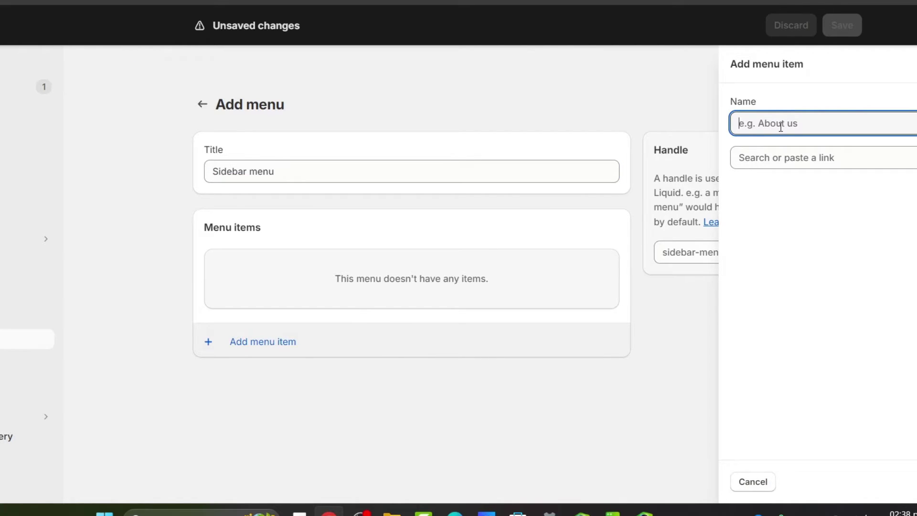
type("Footwear")
key("Return")
left_click(865, 163)
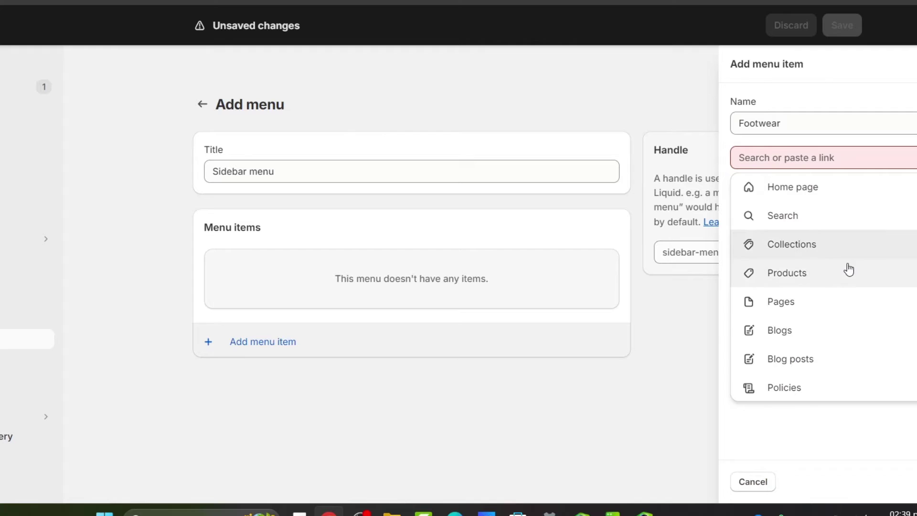
left_click(831, 278)
left_click(868, 216)
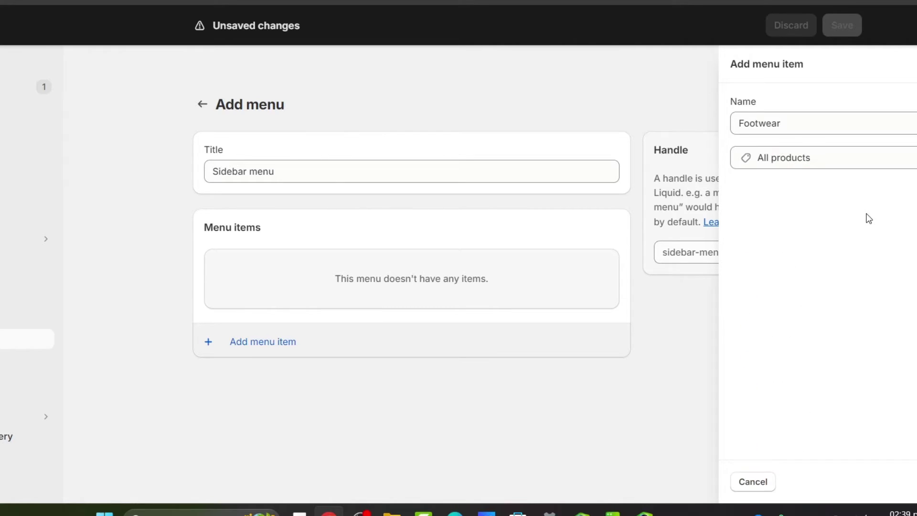
key("Return")
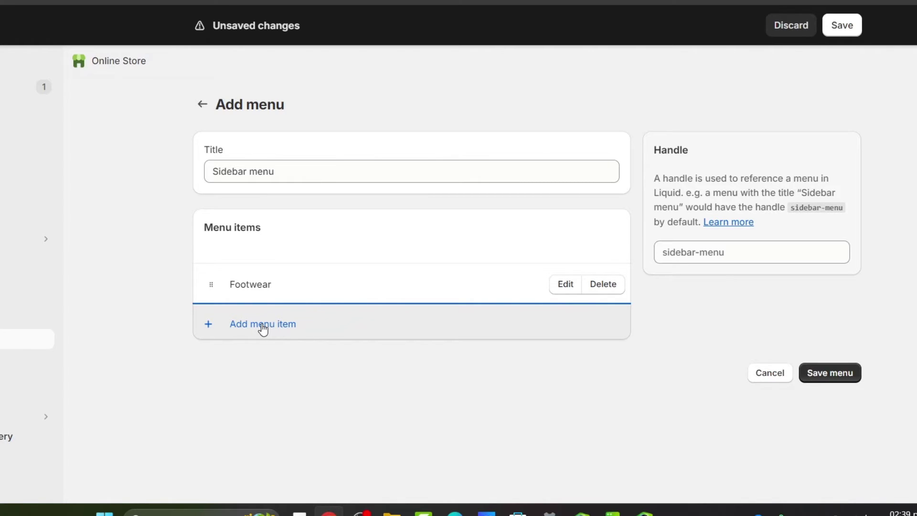
Add a Men item linked to the Men collection with a tag filter, nested under Footwear
left_click(218, 325)
left_click(809, 117)
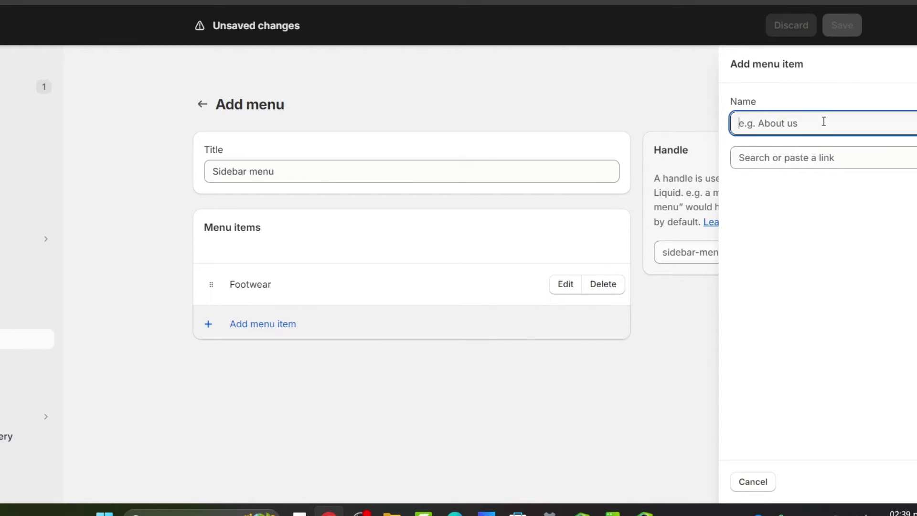
type("Men")
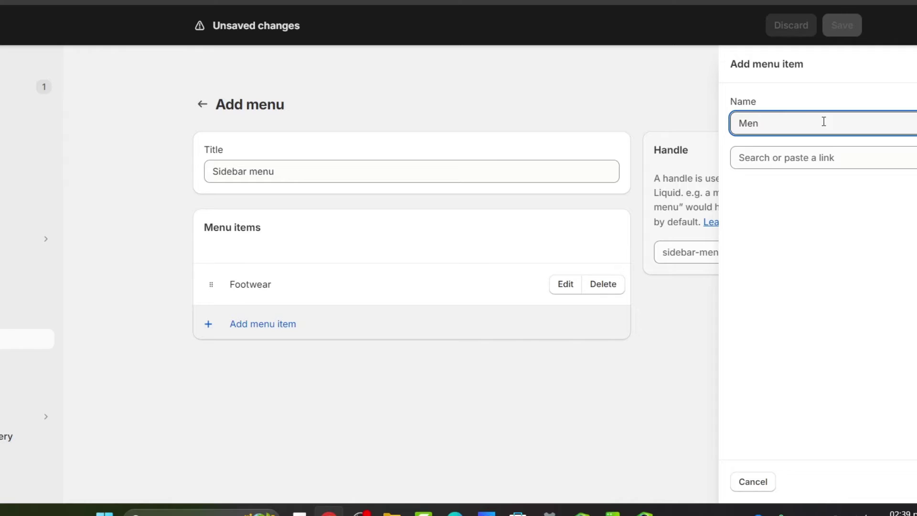
left_click(838, 160)
left_click(826, 241)
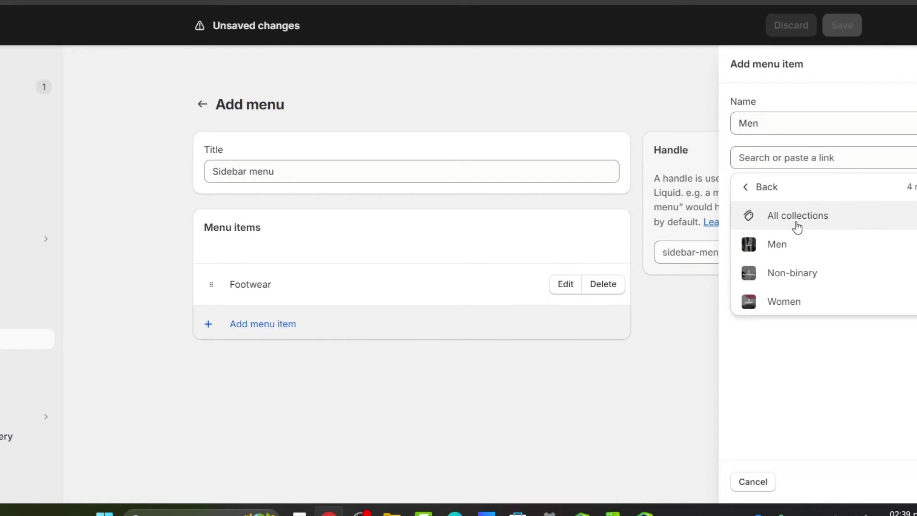
left_click(829, 246)
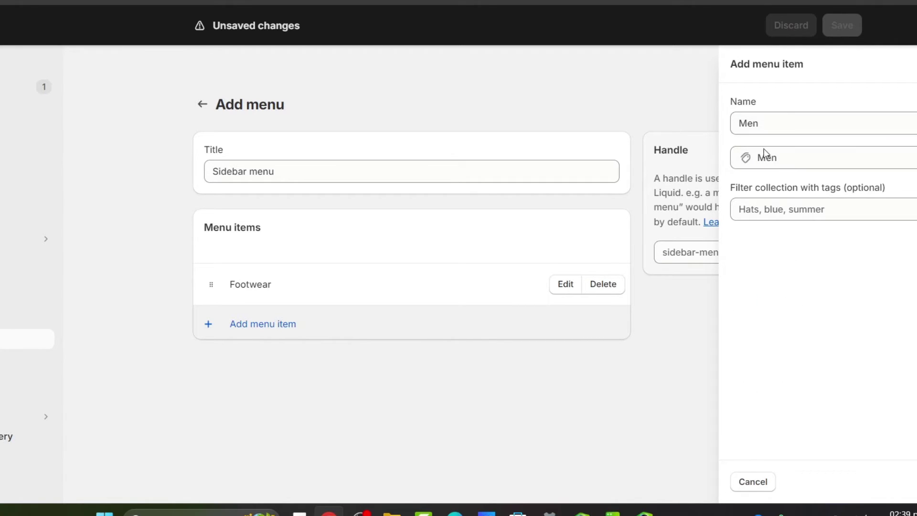
left_click(774, 208)
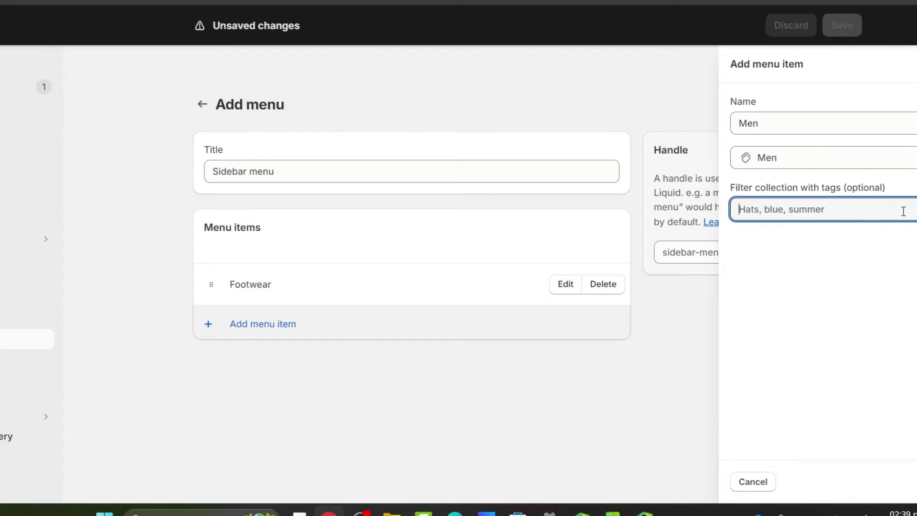
type("men")
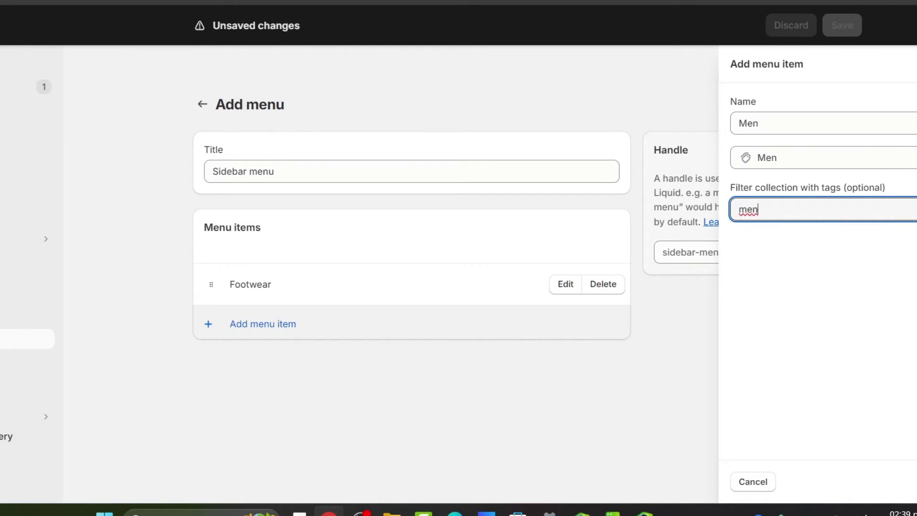
key("Return")
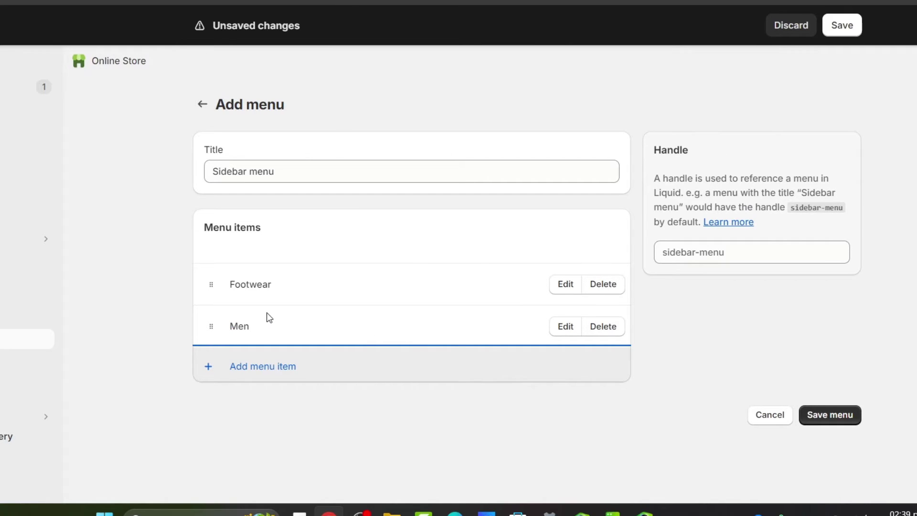
left_click_drag(210, 324, 233, 315)
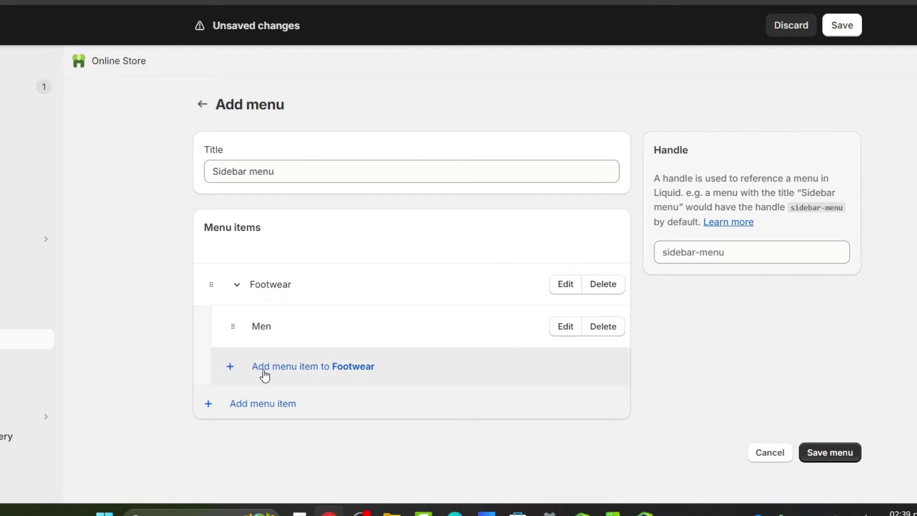
Add a 'Women' item under Footwear linked to the Women collection
left_click(307, 368)
type("Women")
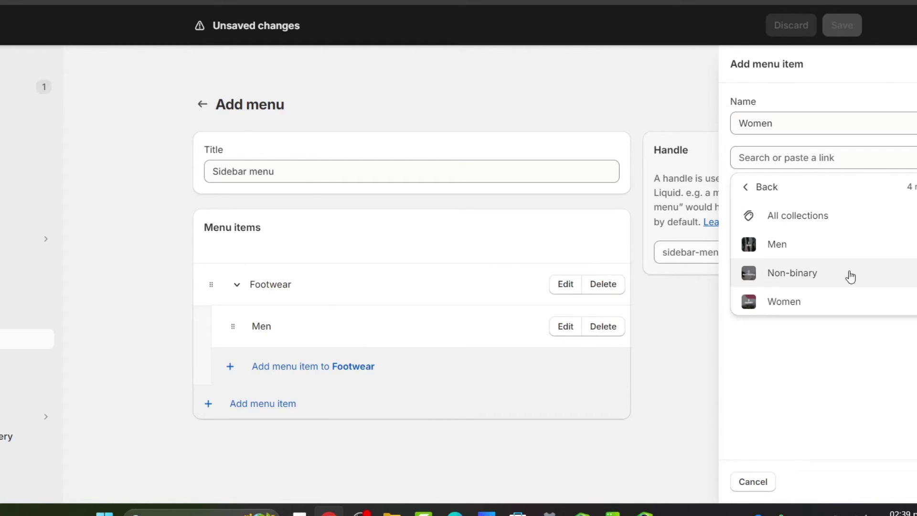
left_click(812, 300)
left_click(812, 210)
type("w")
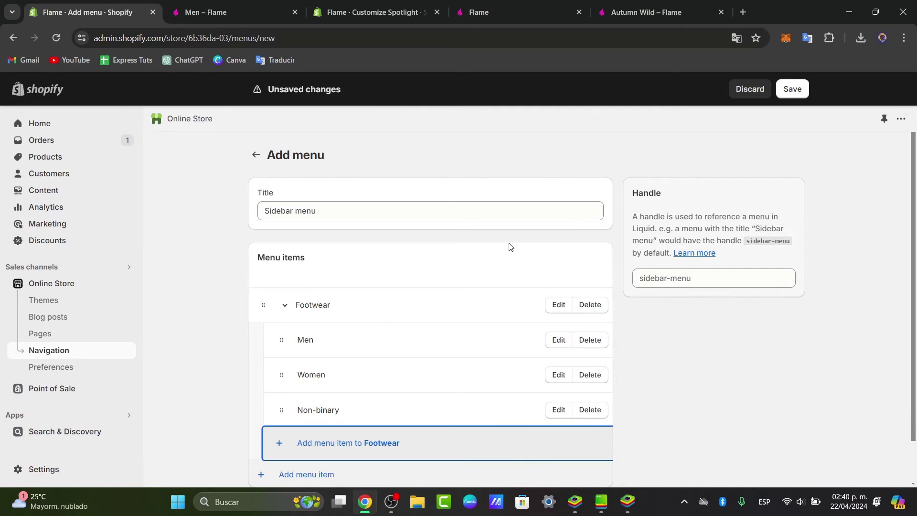
scroll(521, 358, "down", 1)
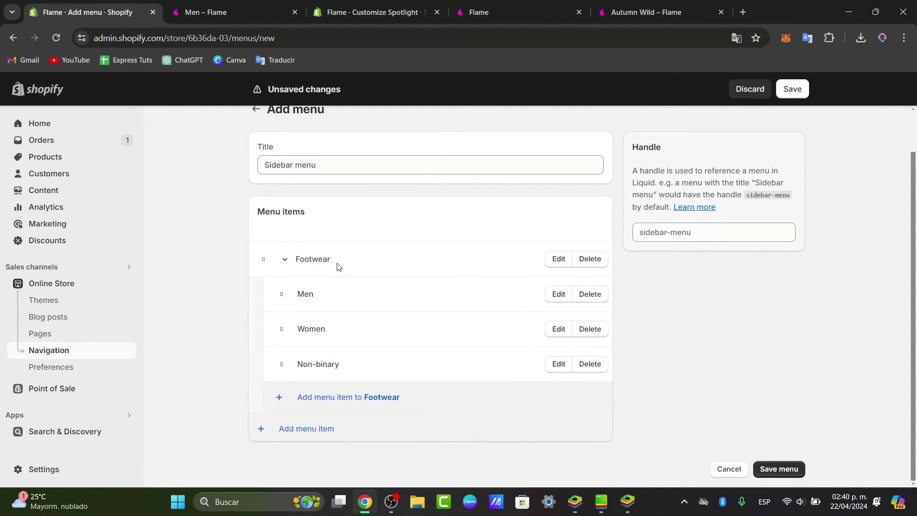
Collapse Footwear's sub-items, save the Sidebar menu, and go to Online Store Themes
left_click(285, 260)
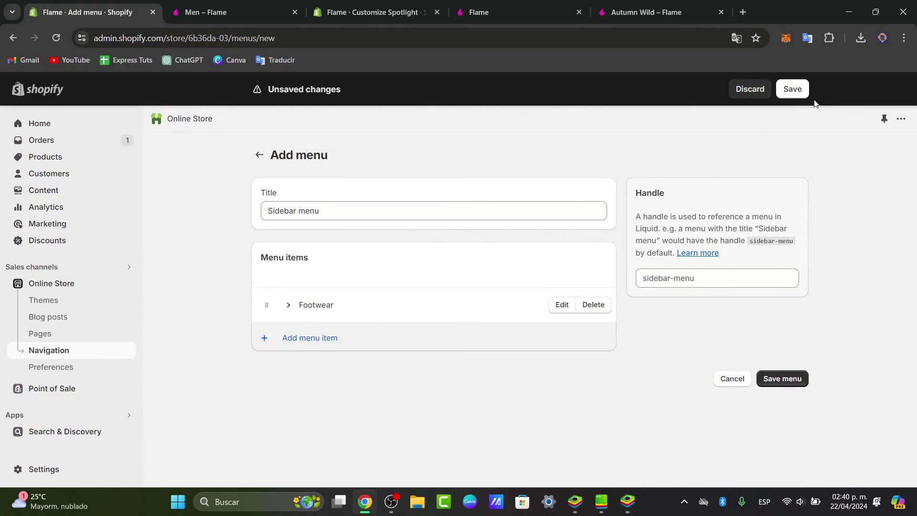
left_click(792, 89)
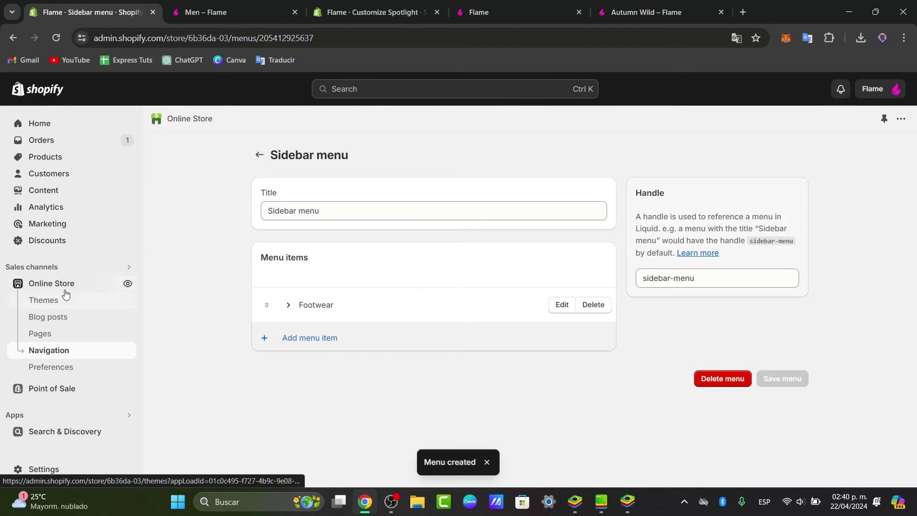
left_click(66, 295)
scroll(669, 334, "down", 3)
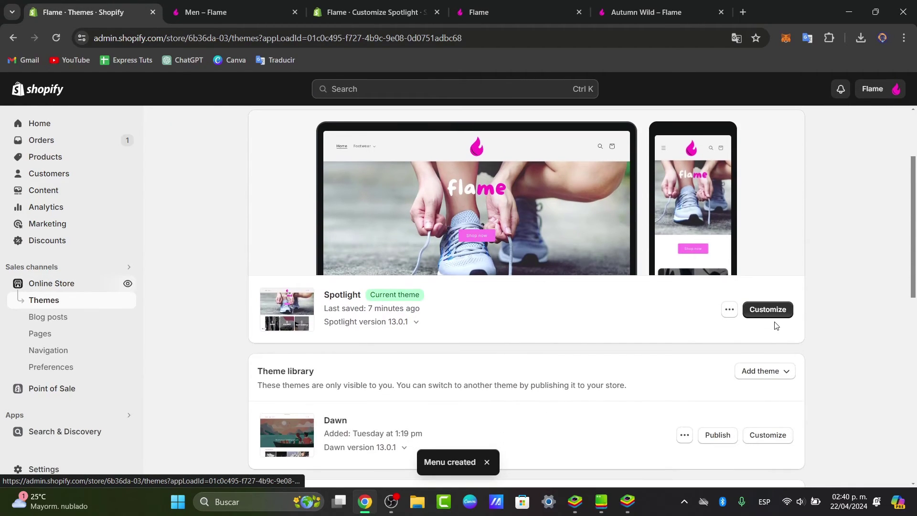
Customize the Spotlight theme and choose a different menu in the Header settings
left_click(777, 313)
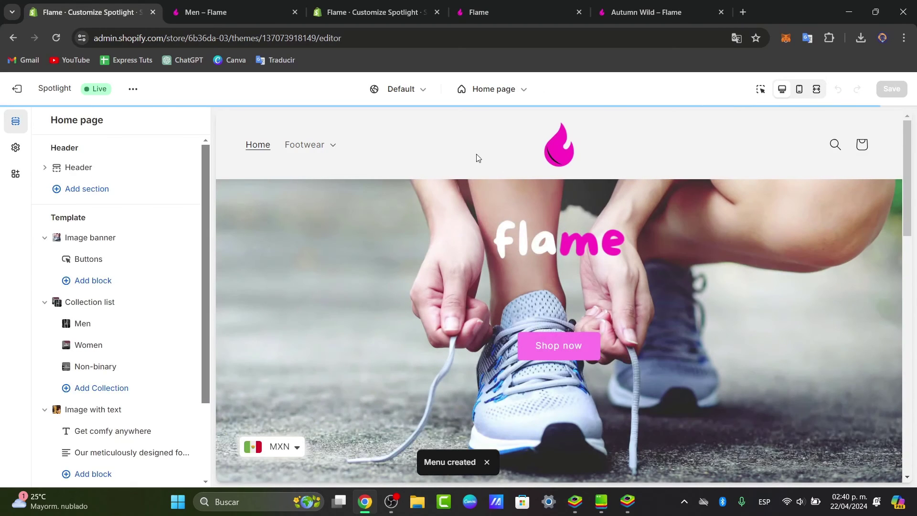
left_click(102, 172)
left_click(146, 310)
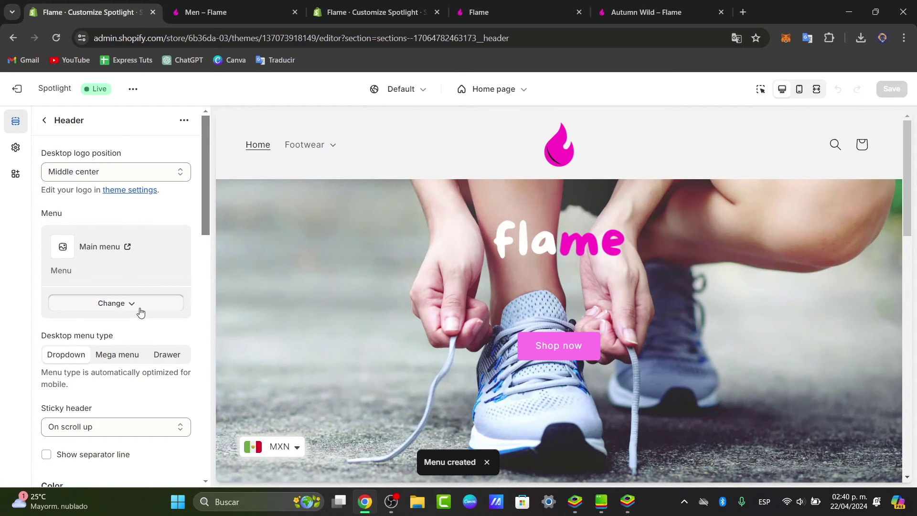
left_click(146, 328)
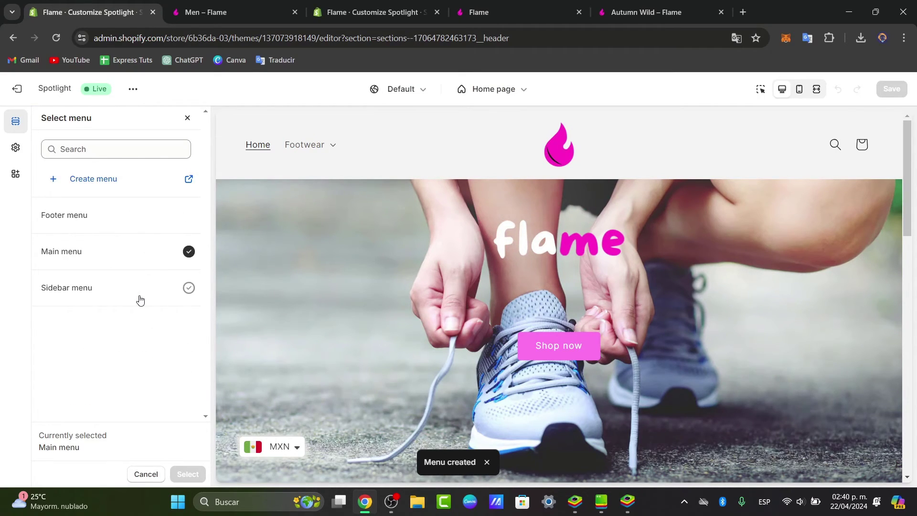
Test the preview's Footwear dropdown by opening Men, then return to the Home page
left_click(315, 153)
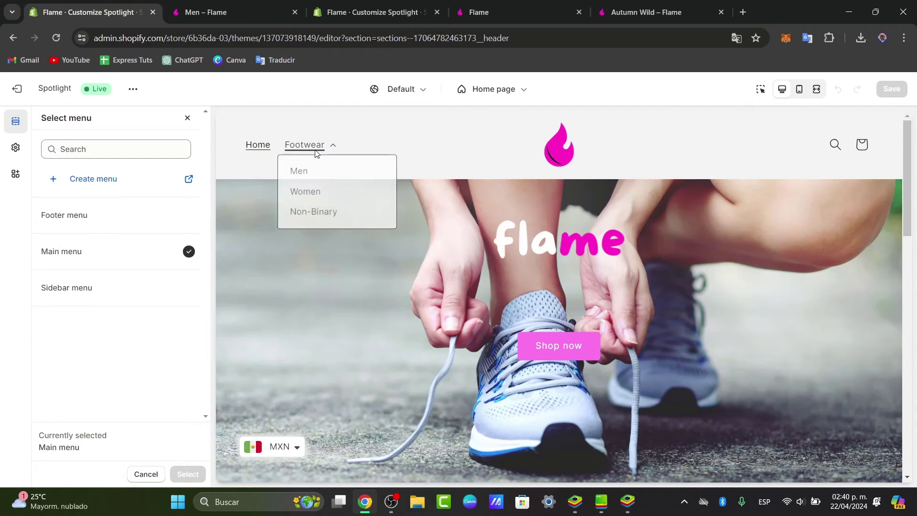
left_click(299, 174)
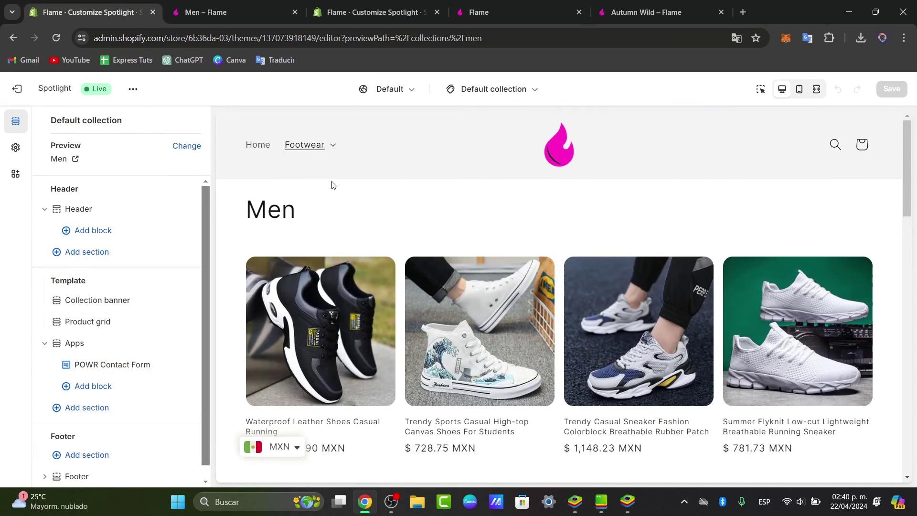
left_click(264, 148)
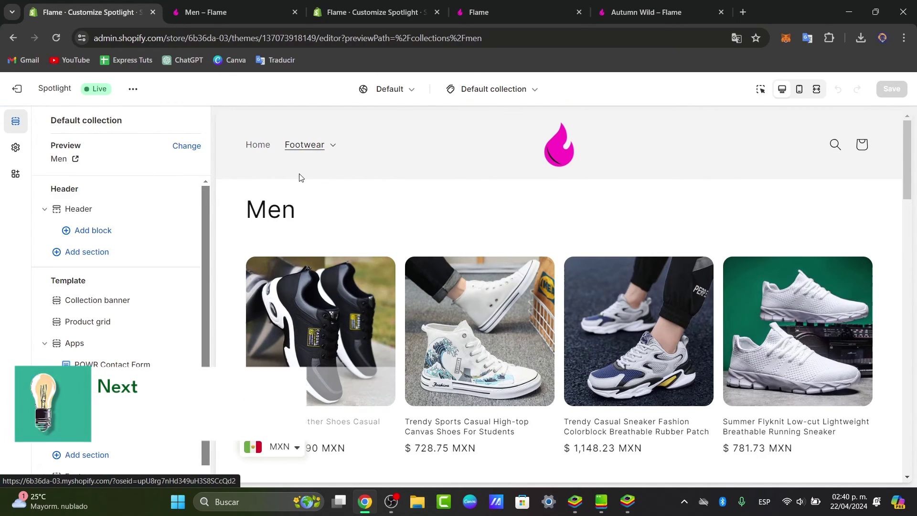
scroll(597, 213, "down", 2)
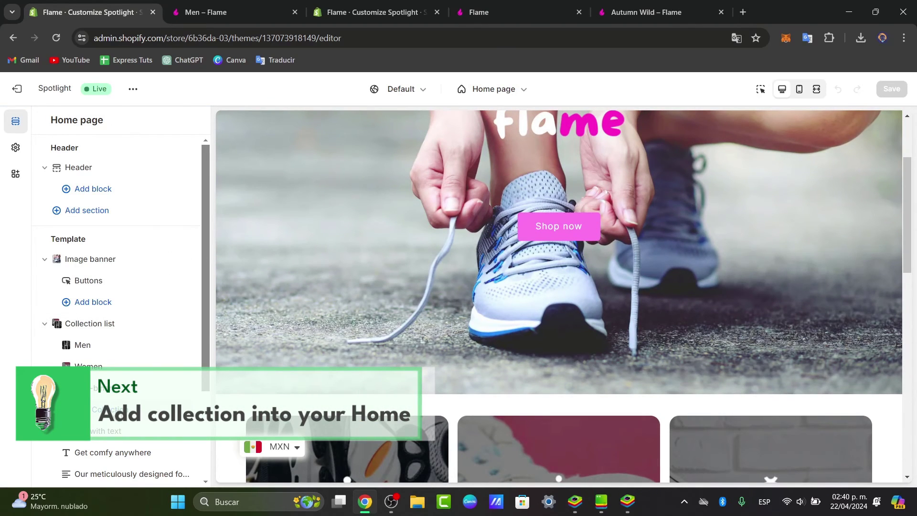
Add and remove an extra Collection block, then bring up the Template's Add section list
left_click(170, 410)
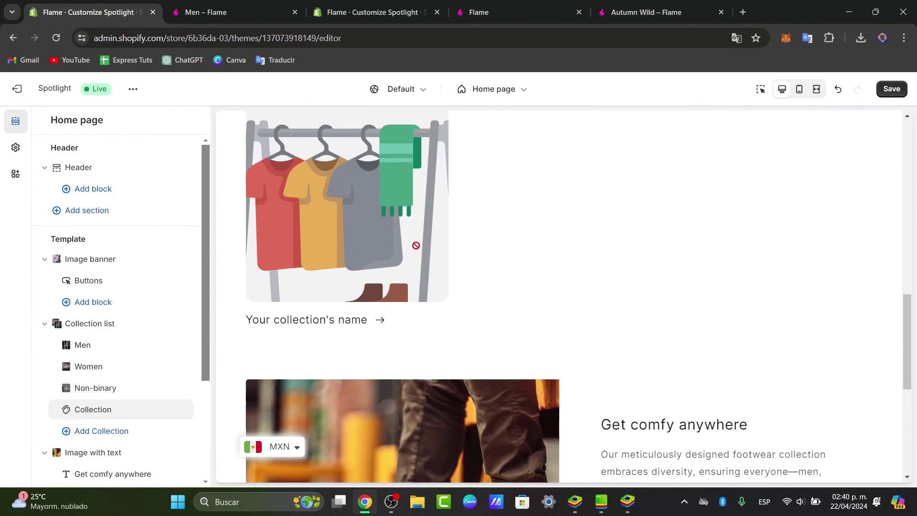
scroll(425, 257, "up", 1)
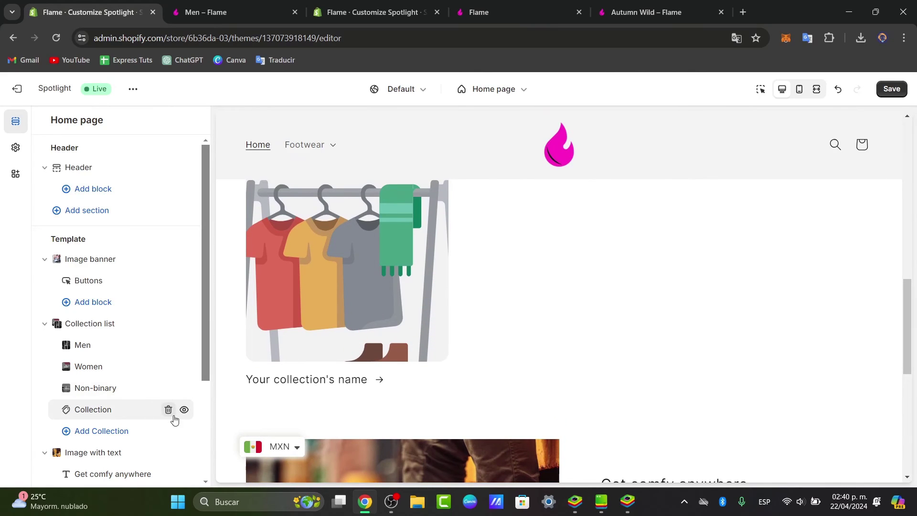
left_click(169, 409)
scroll(170, 413, "down", 3)
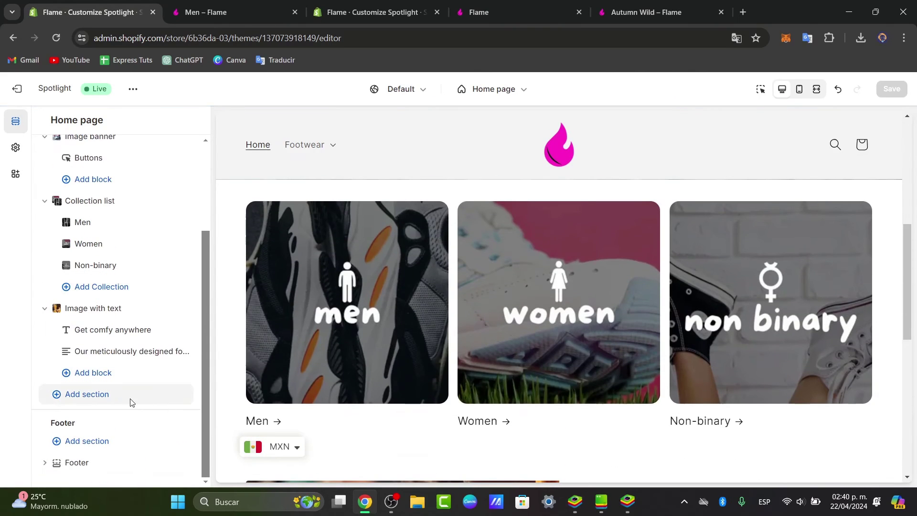
left_click(130, 396)
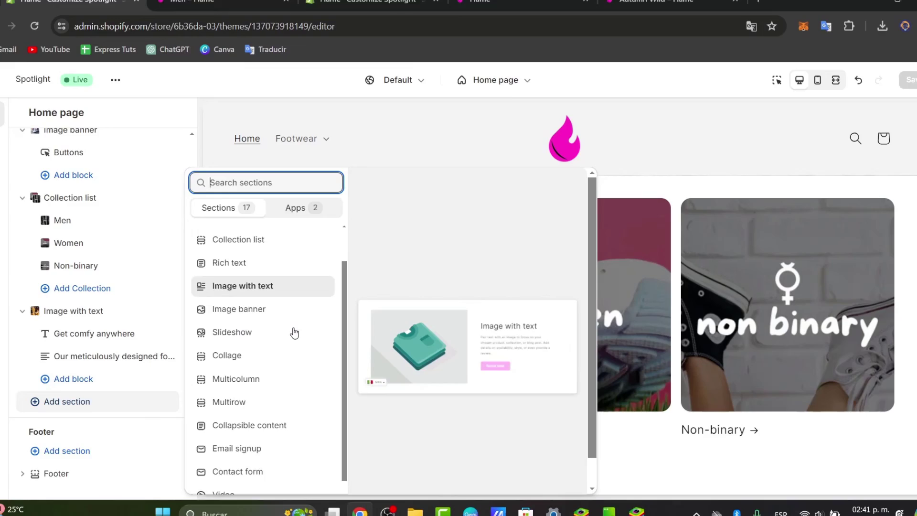
Add a Collection list section to the home page and review its settings and preview
scroll(292, 306, "up", 1)
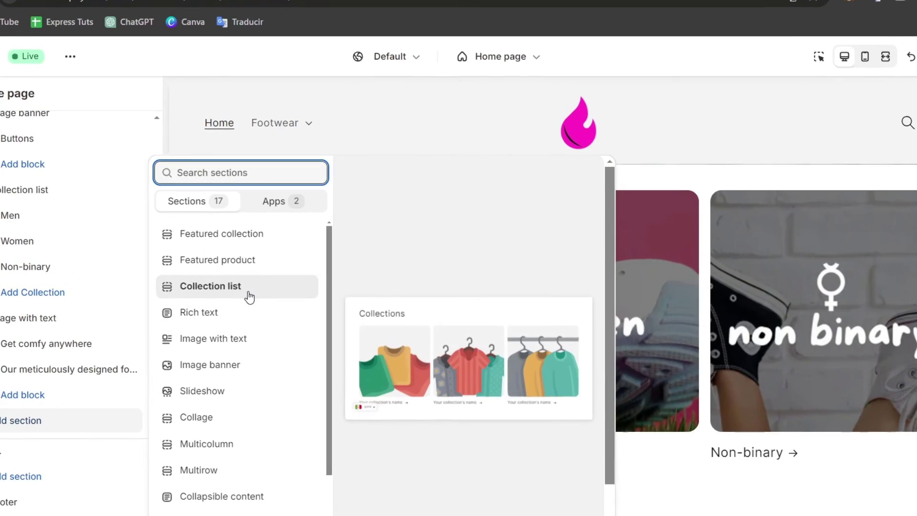
left_click(284, 289)
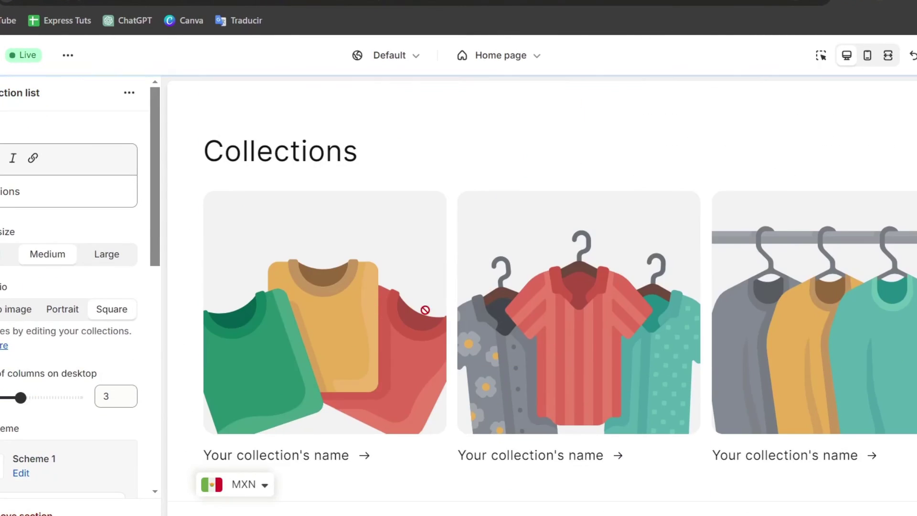
scroll(93, 334, "down", 10)
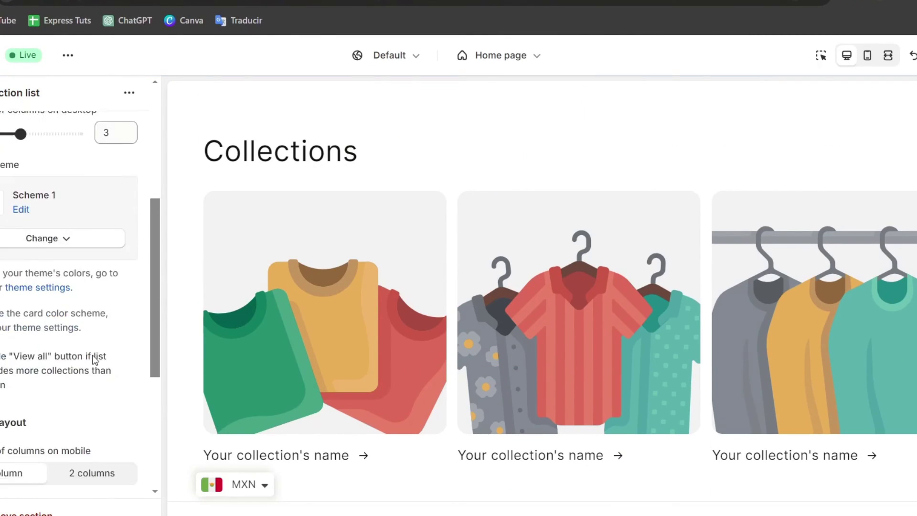
scroll(443, 402, "up", 10)
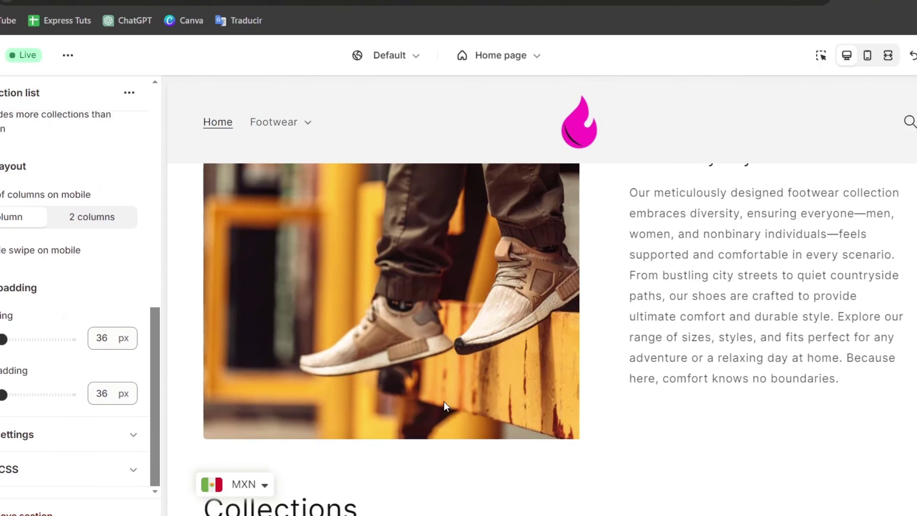
scroll(444, 406, "down", 2)
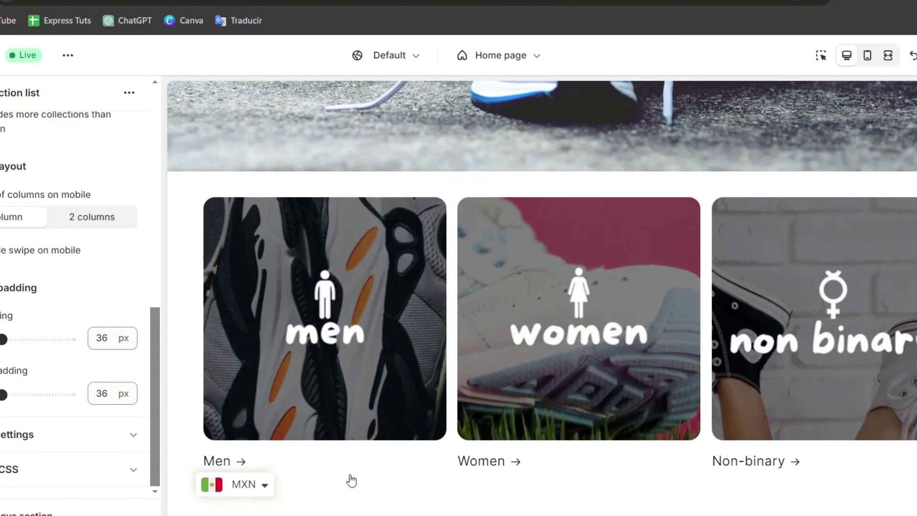
scroll(320, 412, "down", 2)
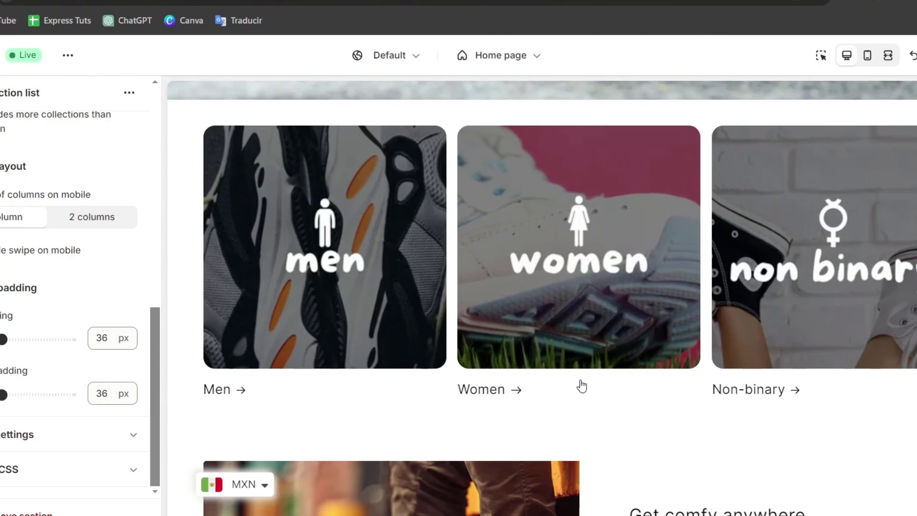
scroll(580, 384, "down", 10)
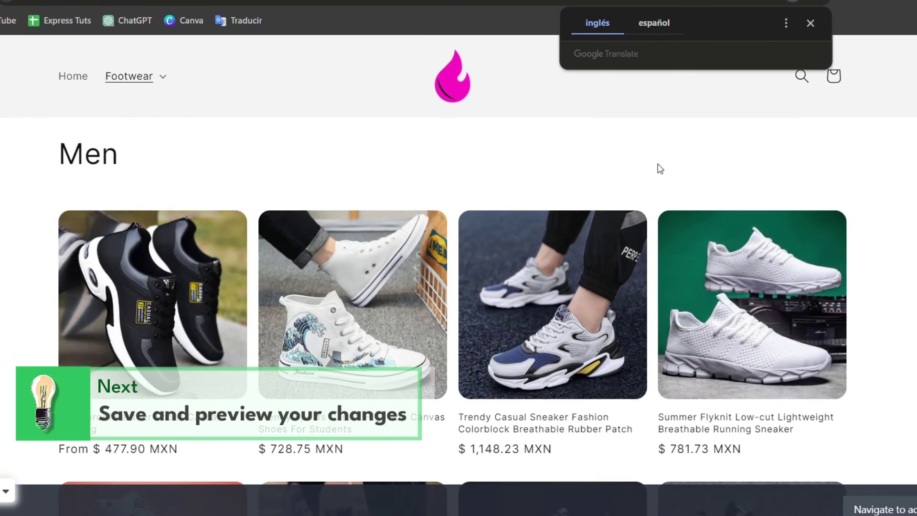
Go to the live store's Home page, view the Men, Women and Non-binary cards, and dismiss the admin bar
left_click(84, 80)
scroll(581, 295, "down", 5)
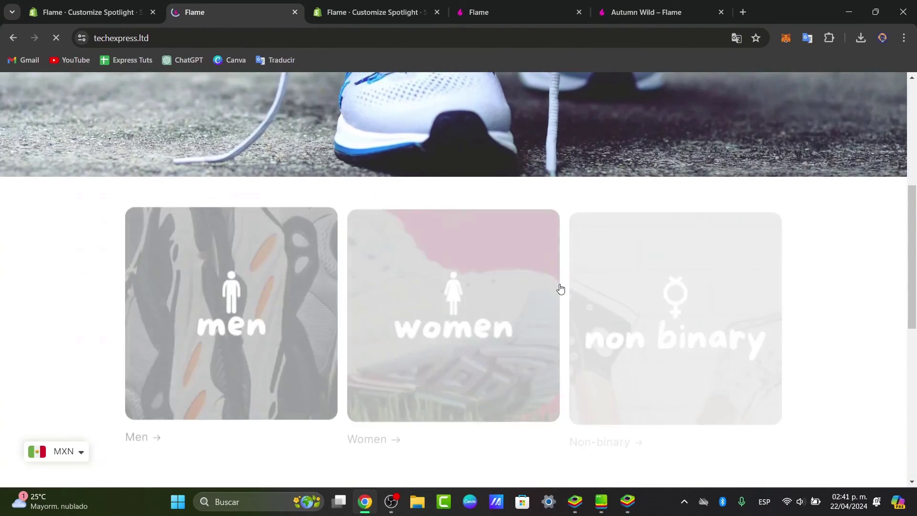
scroll(560, 291, "down", 5)
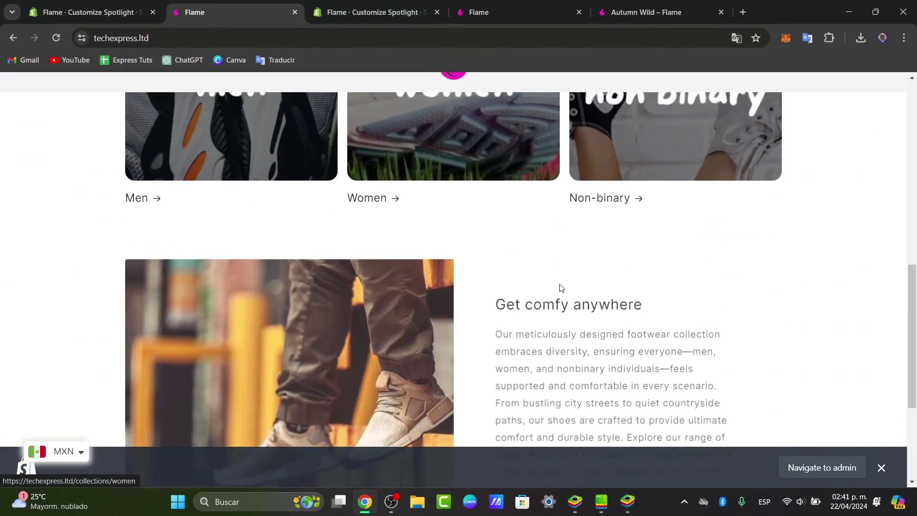
scroll(438, 333, "up", 4)
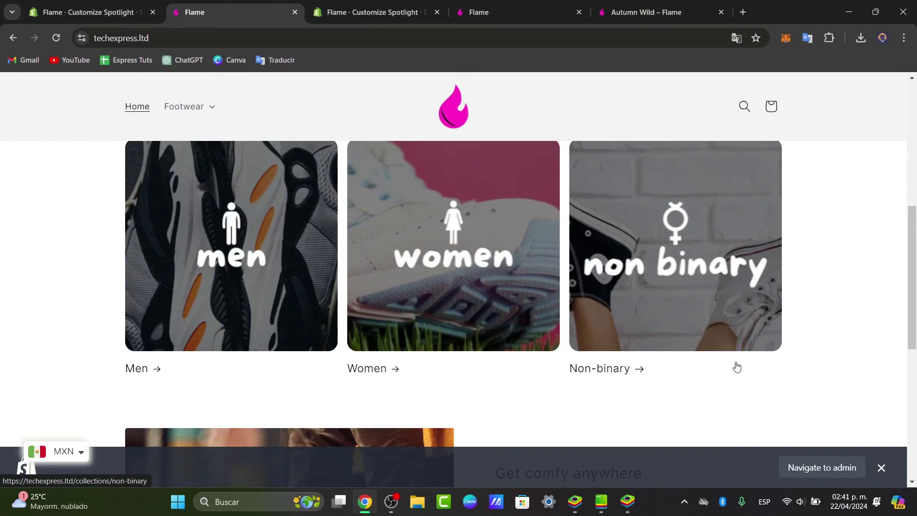
left_click(881, 469)
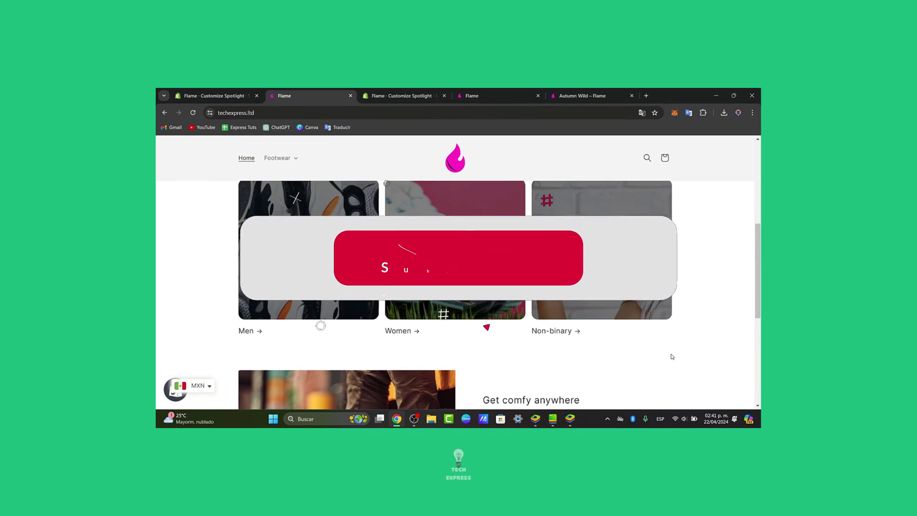
Open the Women collection card on the live home page
left_click(478, 277)
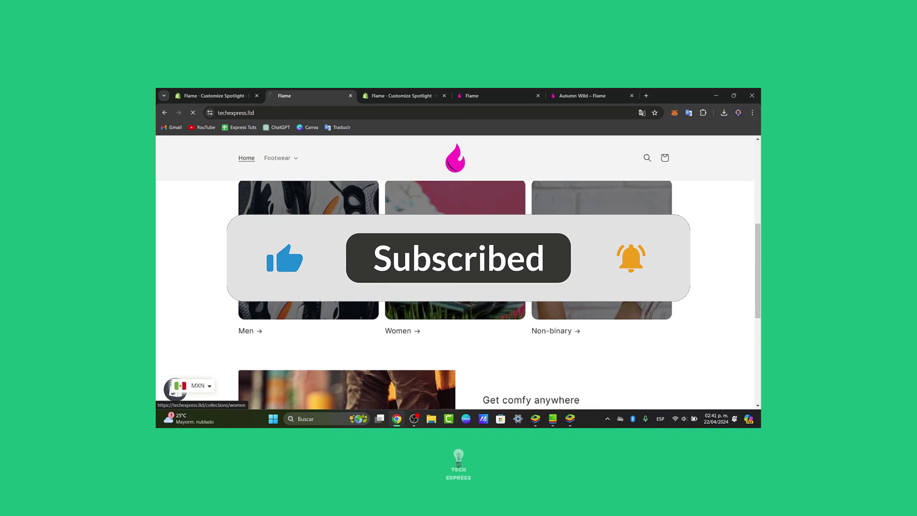